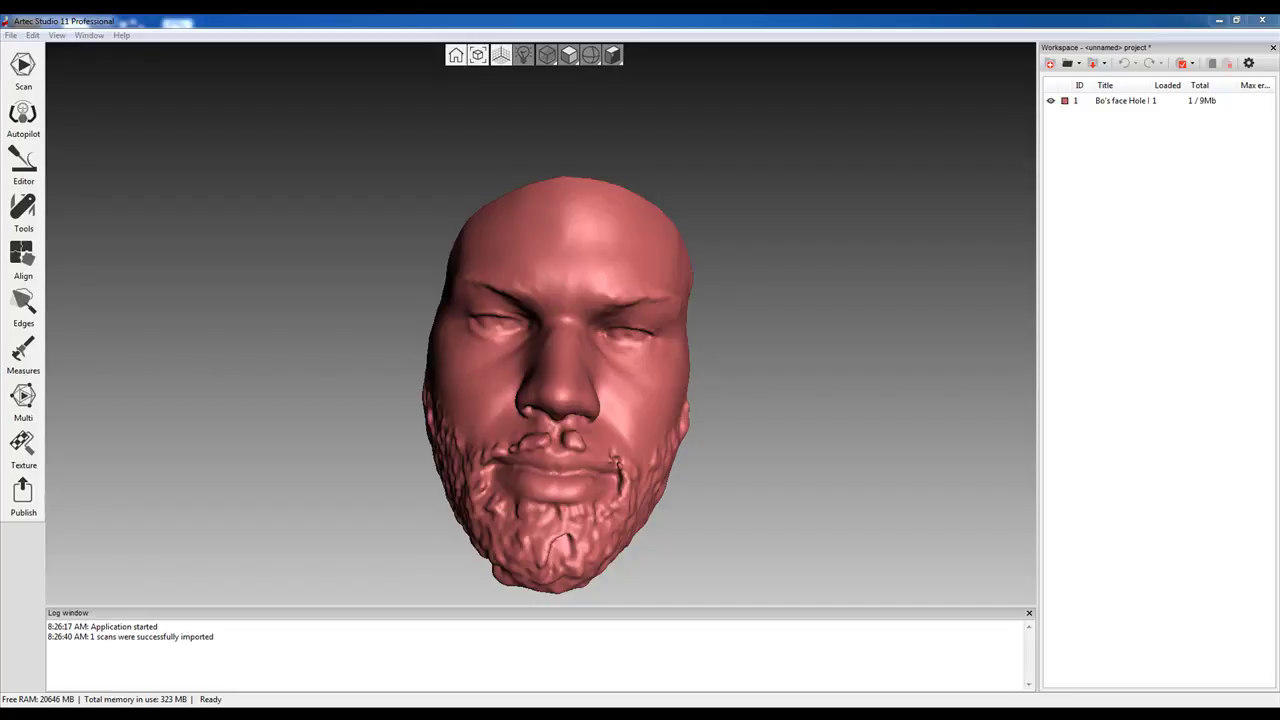
- Export the face scan from Artec Studio to SOLIDWORKS
left_click(11, 36)
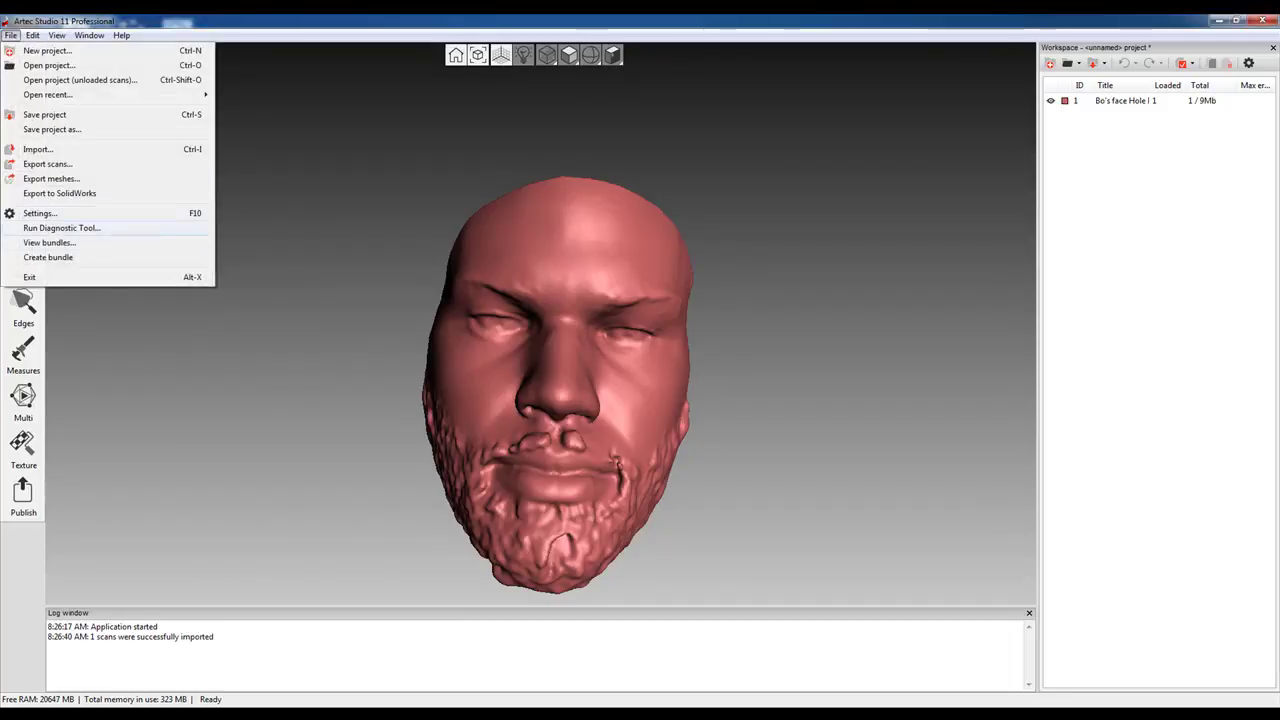
key("Return")
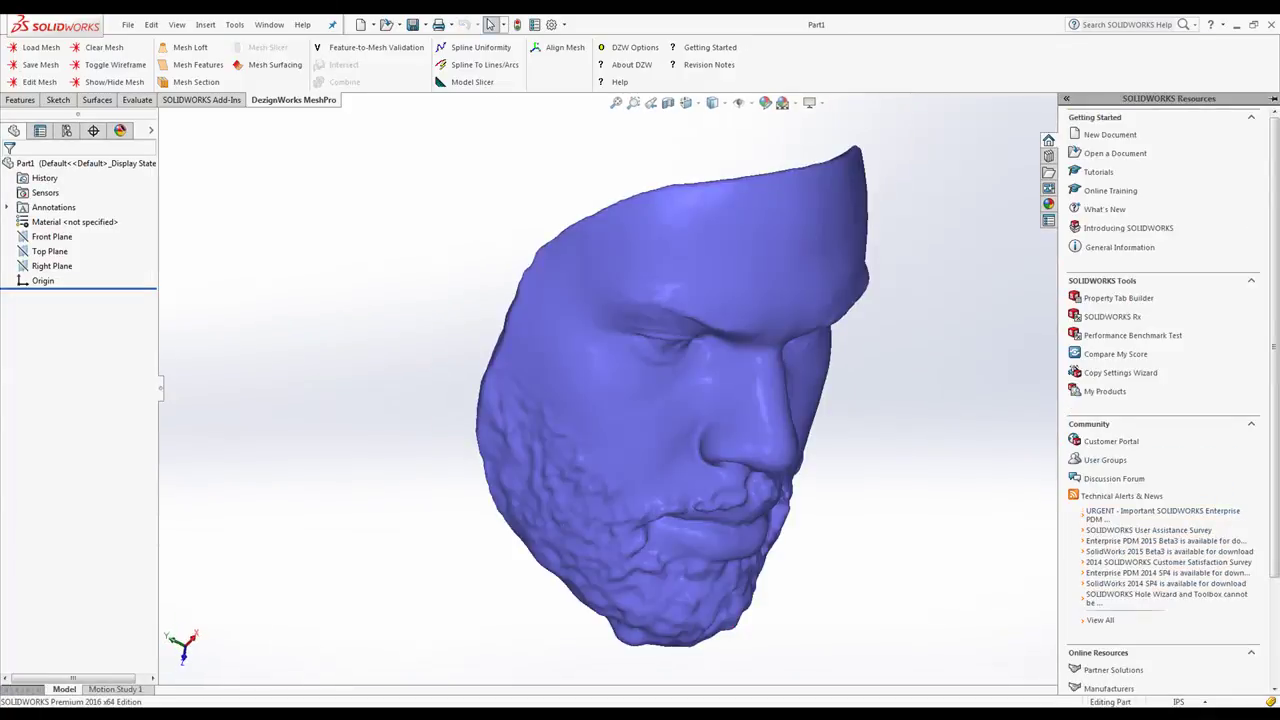
- Start mesh feature extraction on the face mesh and select all of its triangles
middle_click_drag(680, 400, 580, 400)
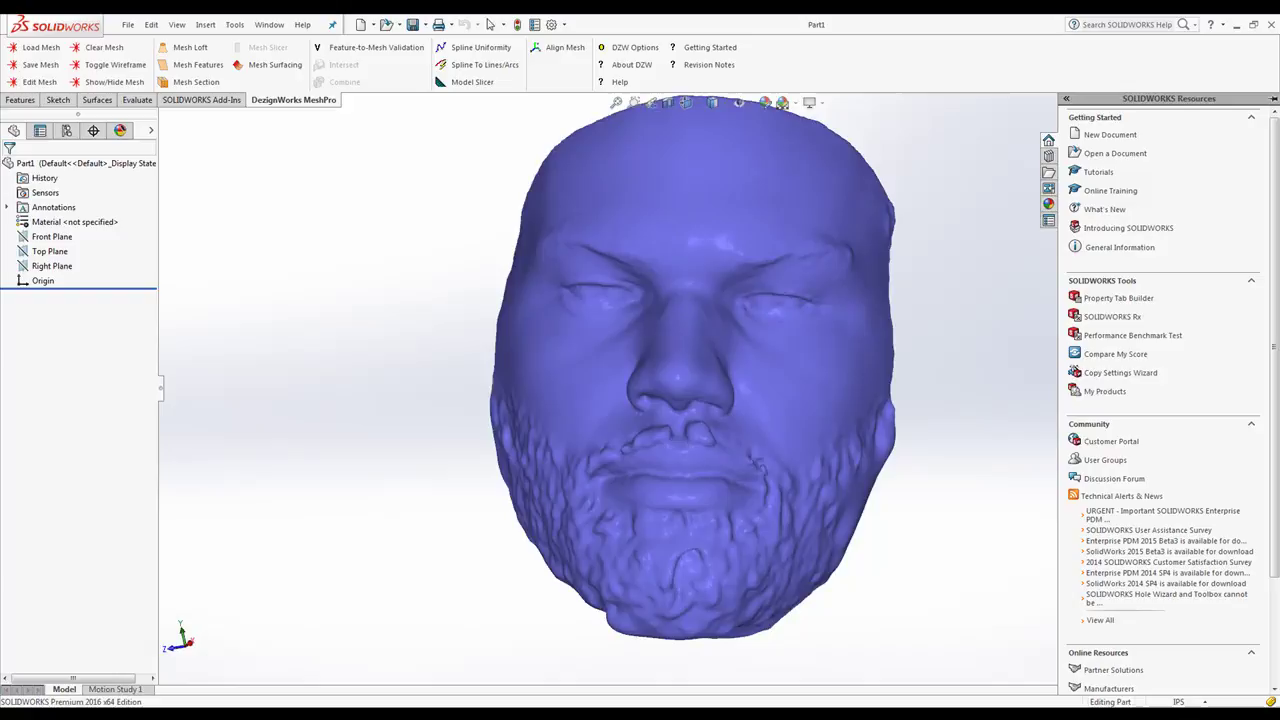
scroll(717, 390, "up", 1)
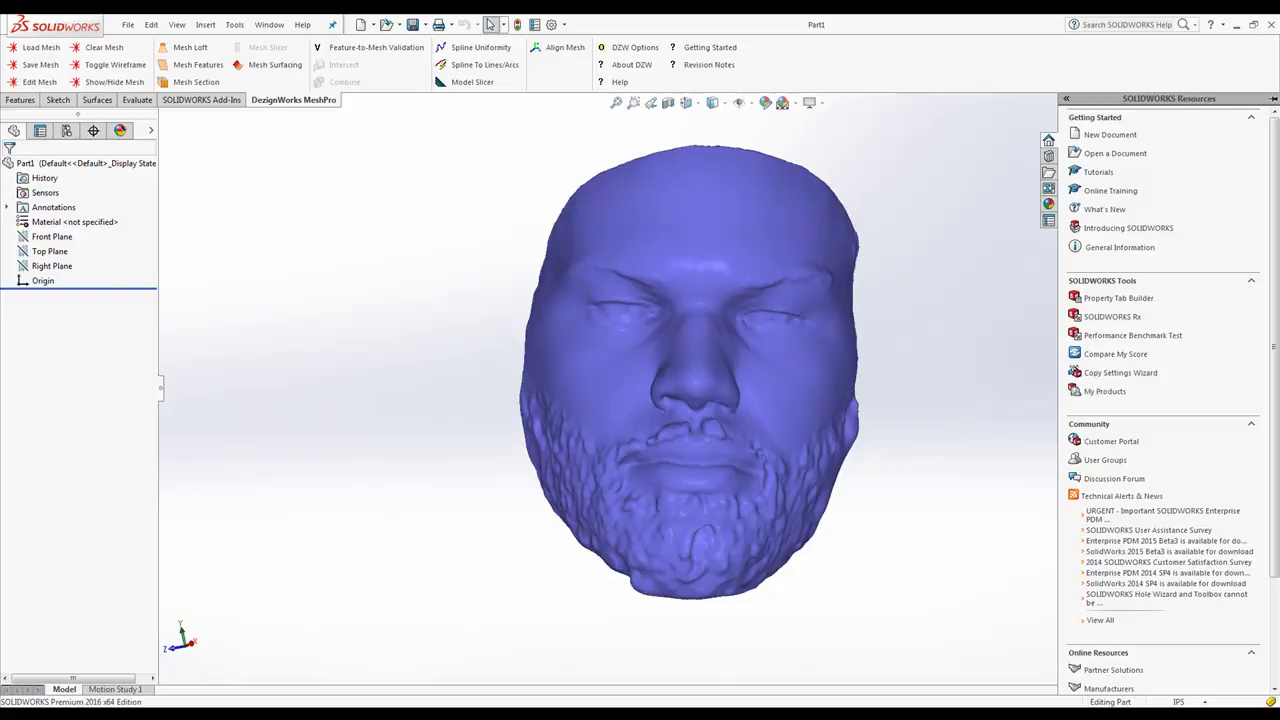
left_click(198, 64)
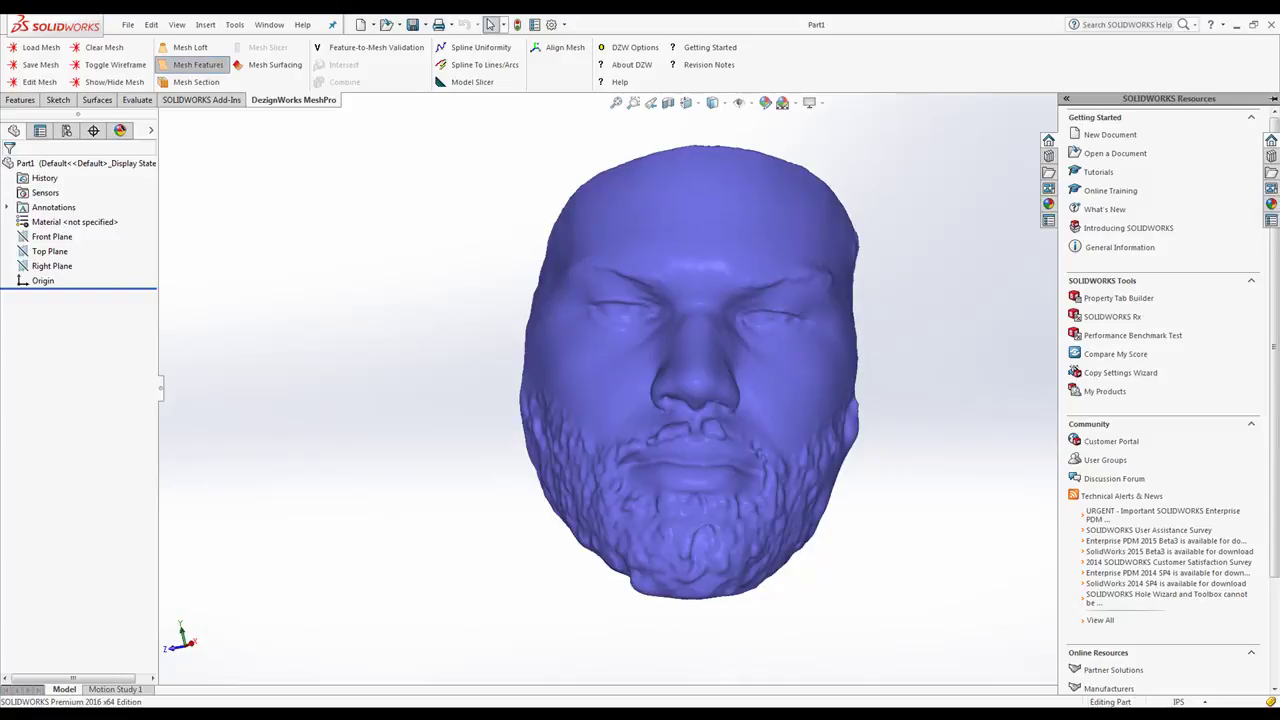
mouse_move(368, 341)
middle_mouse_down()
mouse_move(593, 383)
mouse_move(394, 377)
middle_mouse_up()
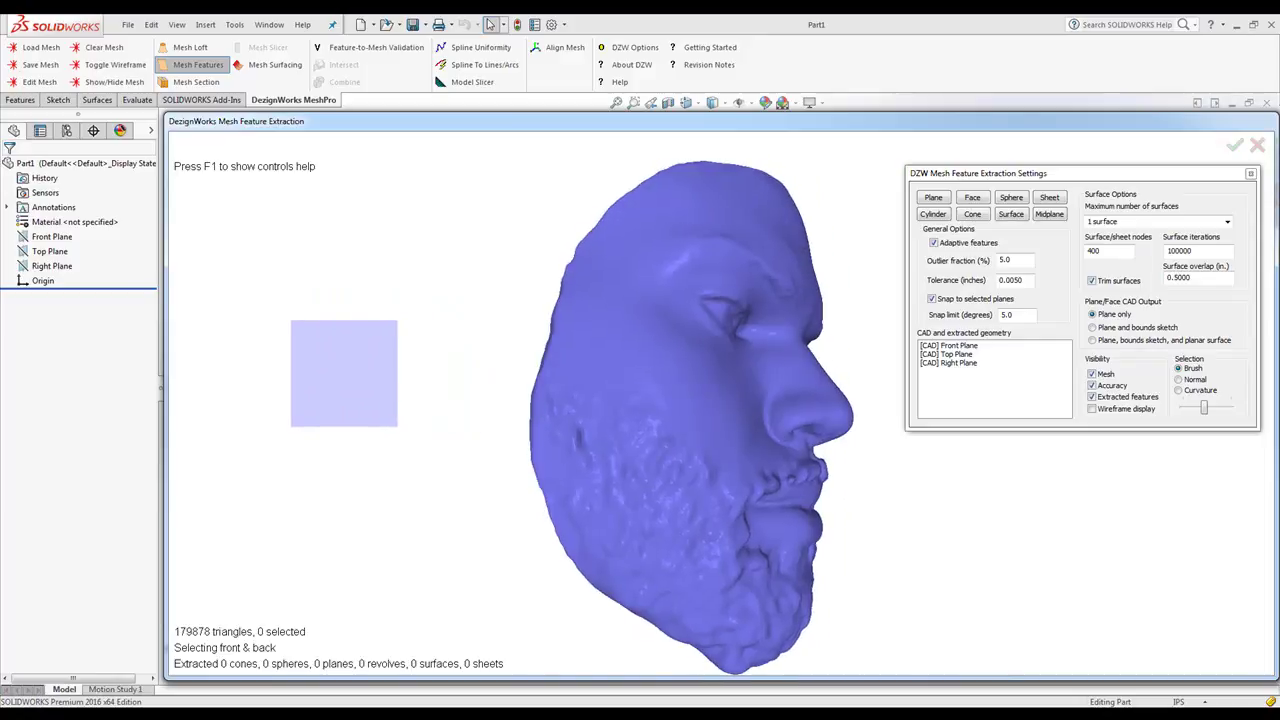
key("ctrl+a")
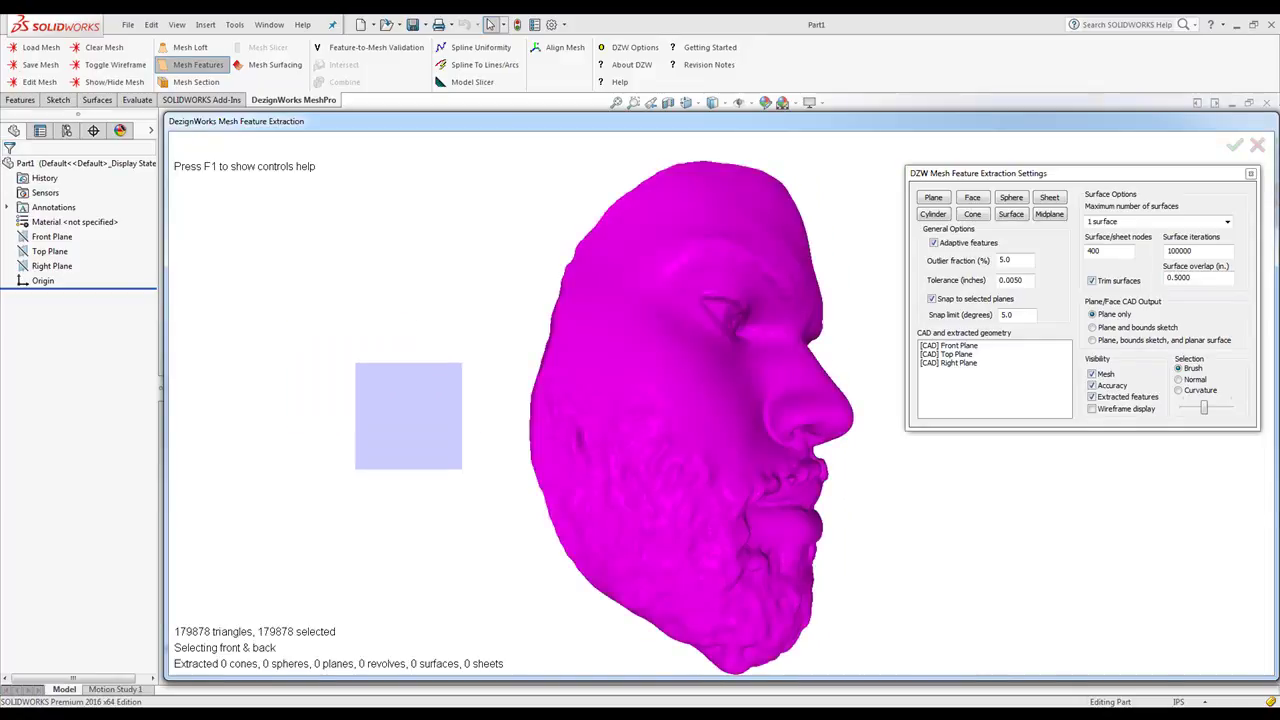
- Deselect the smooth back of the mesh and extract one trimmed surface from the remaining facial triangles
mouse_move(730, 410)
middle_mouse_down()
mouse_move(479, 382)
mouse_move(784, 456)
mouse_move(861, 488)
middle_mouse_up()
middle_click_drag(452, 350, 590, 369)
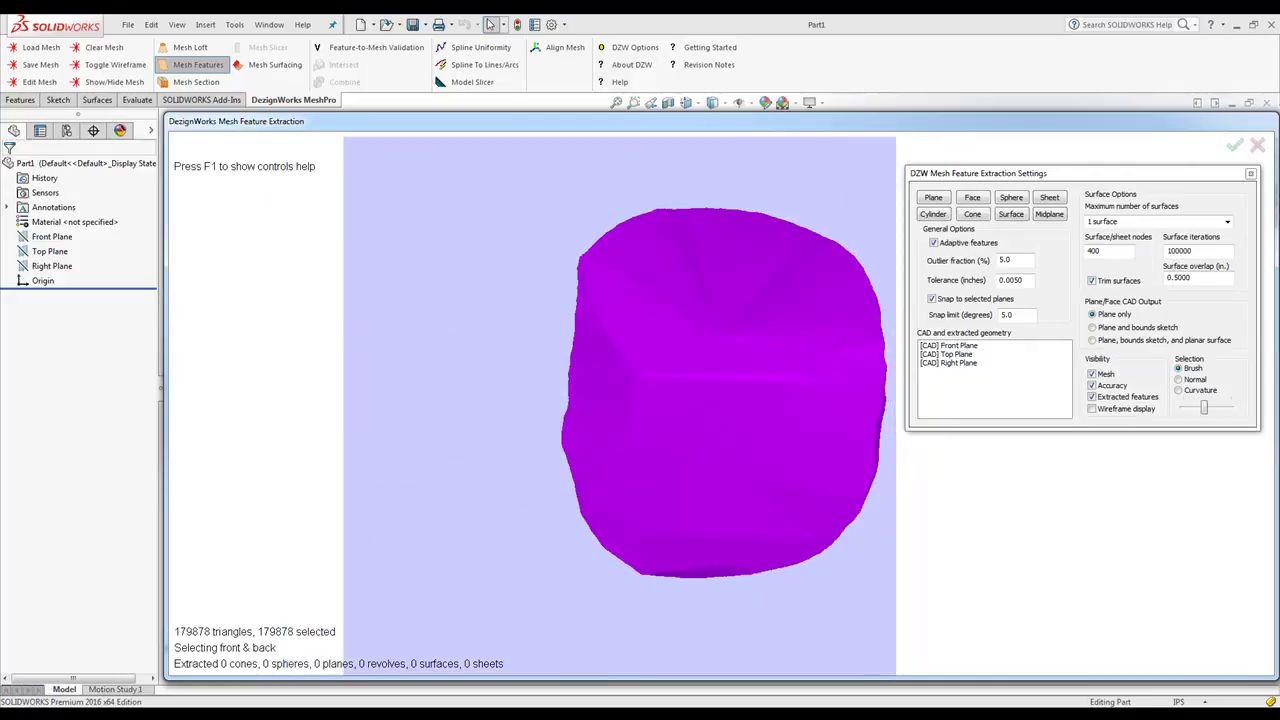
key("Escape")
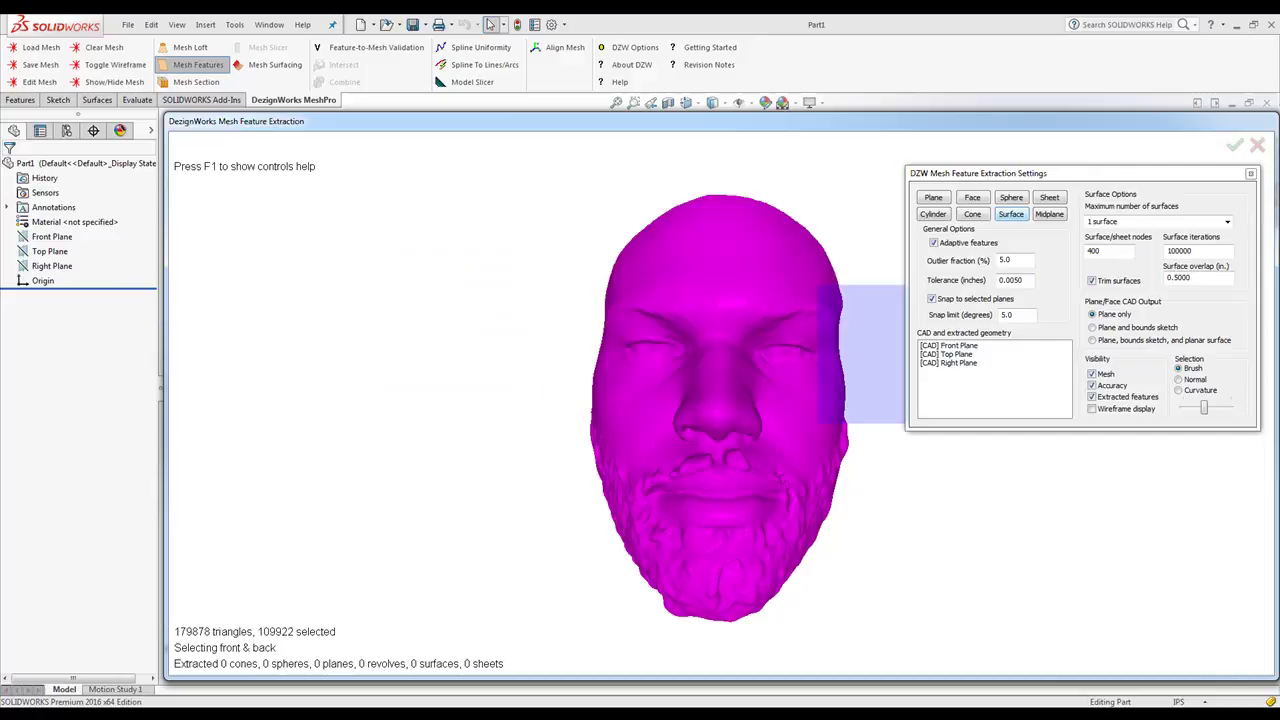
left_click(1011, 214)
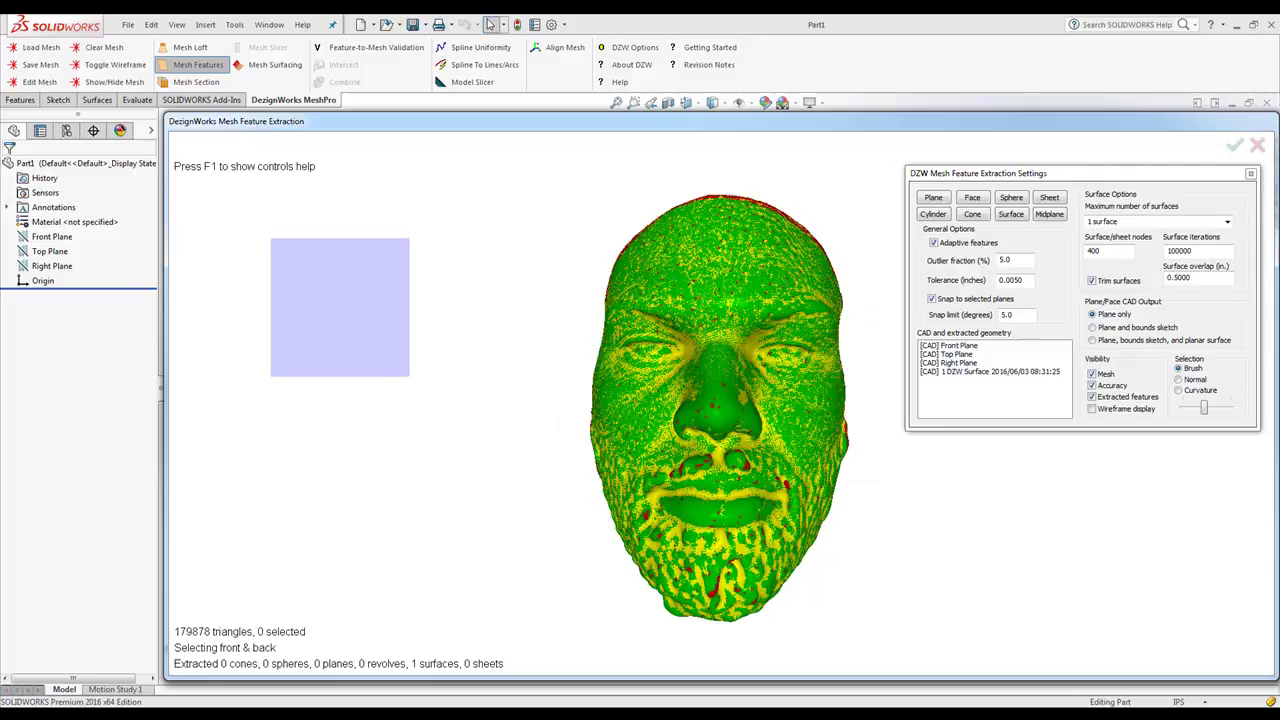
- Examine the extracted surface's accuracy map, checking the error at the forehead, the cheek and below the nose
middle_click_drag(718, 400, 706, 386)
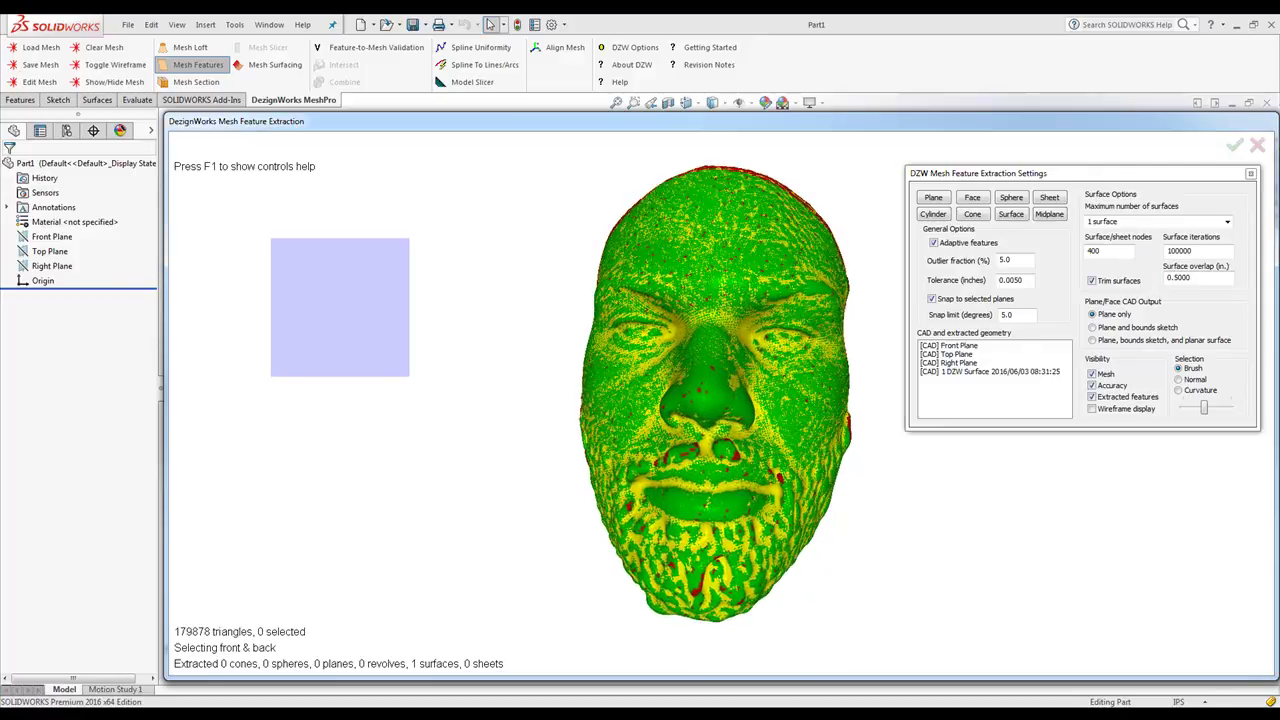
scroll(340, 307, "down", 2)
mouse_move(708, 252)
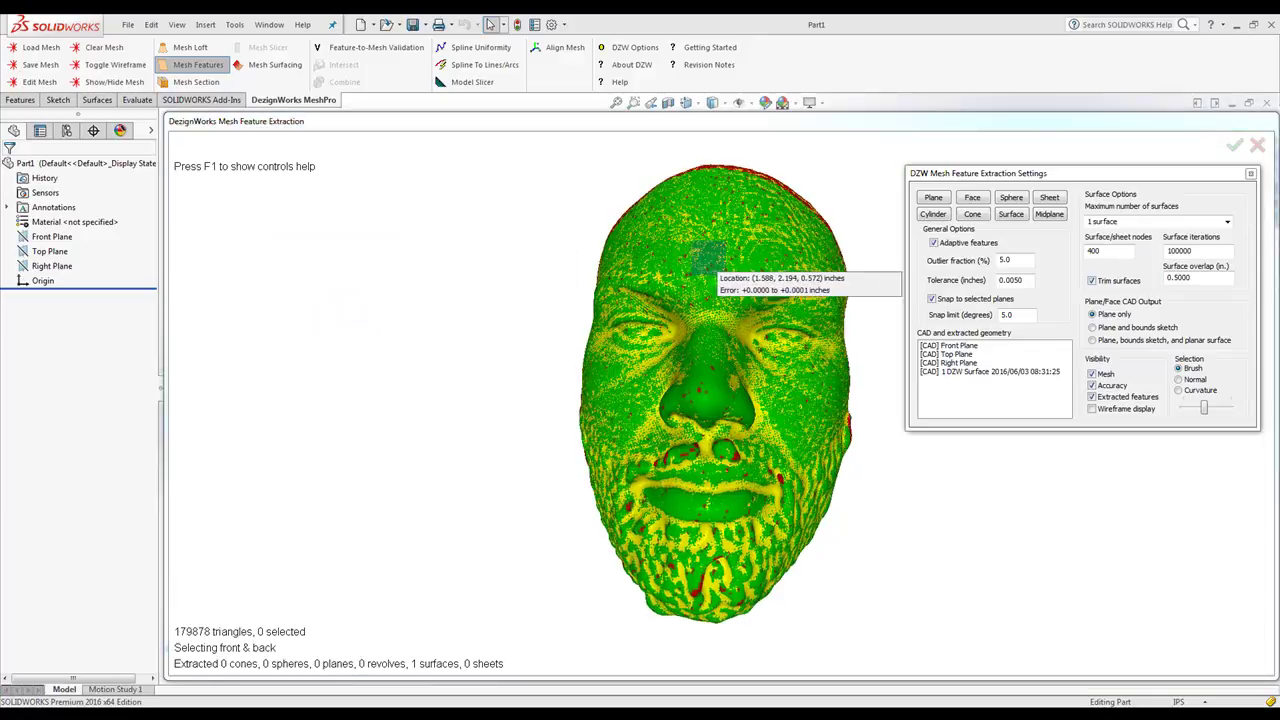
scroll(708, 259, "up", 5)
scroll(708, 259, "up", 5)
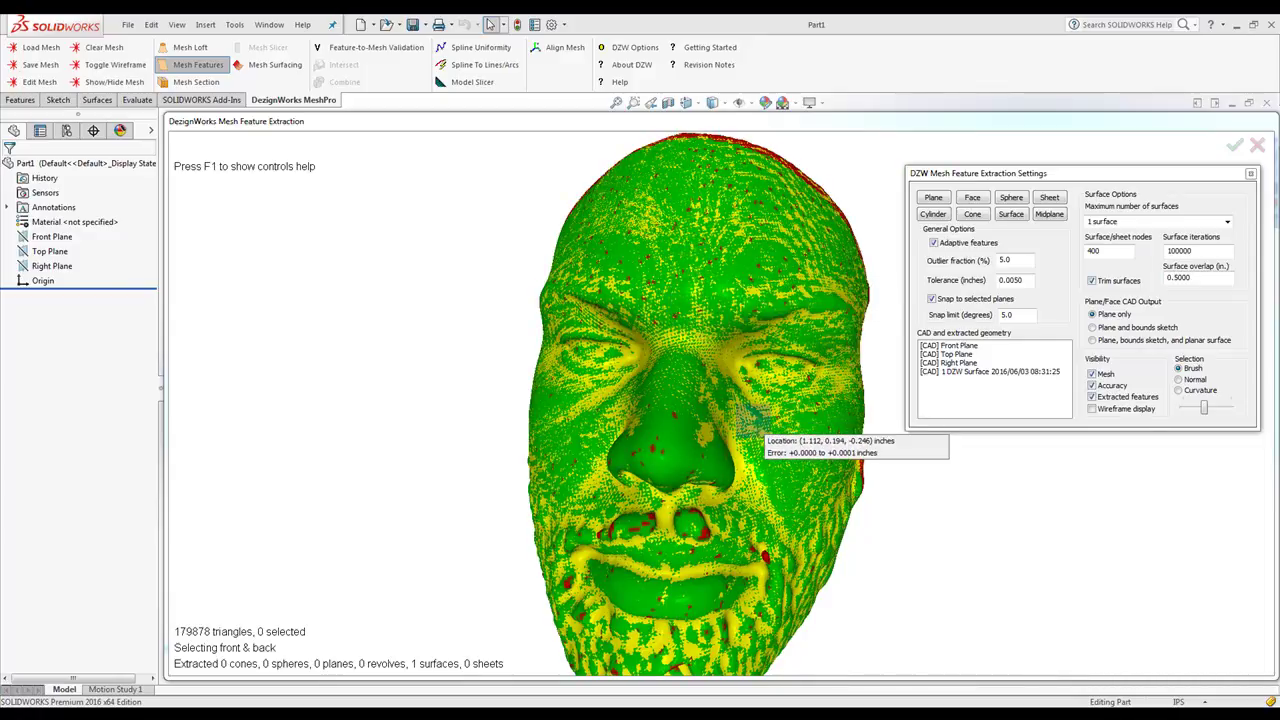
middle_click_drag(754, 420, 747, 406)
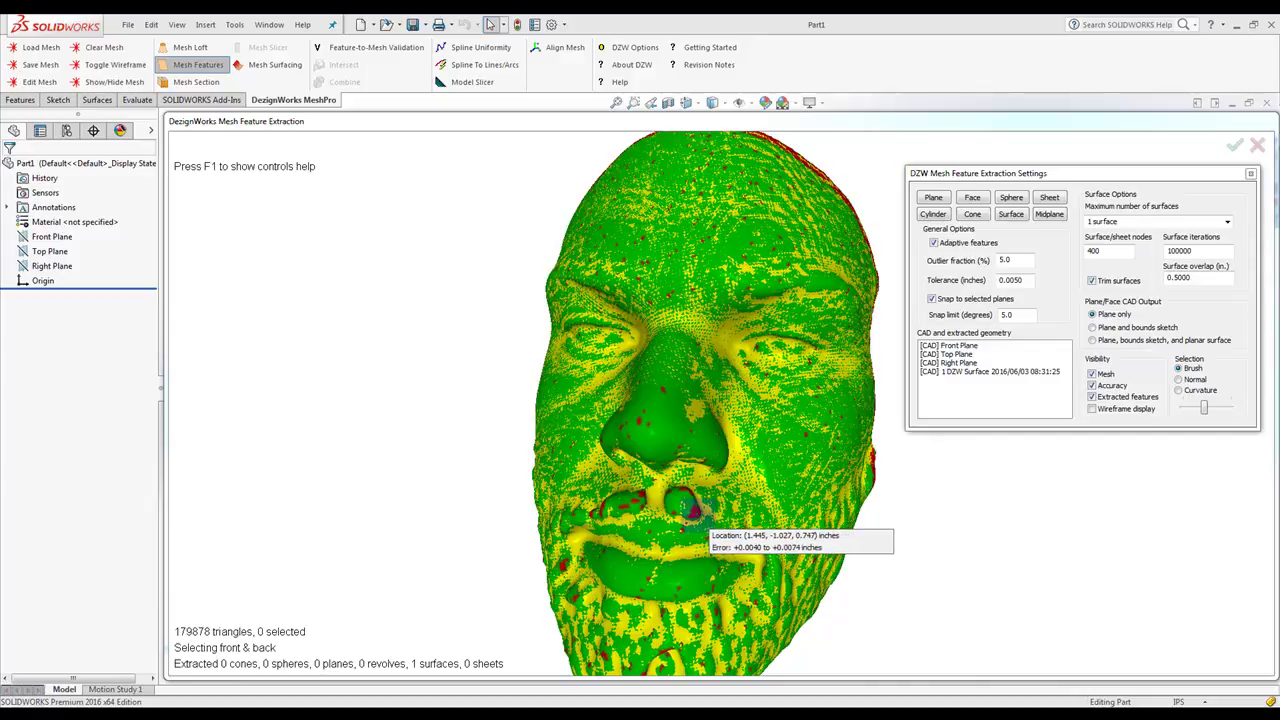
key("Down")
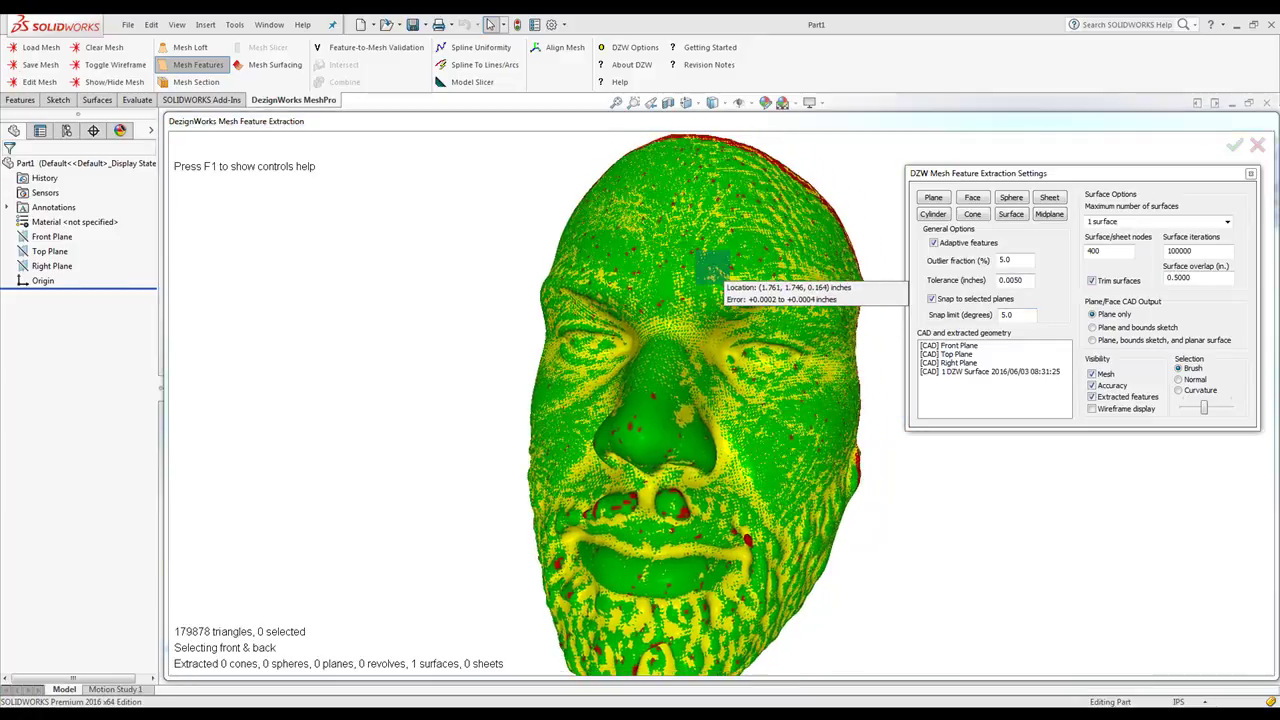
middle_click_drag(713, 267, 701, 267)
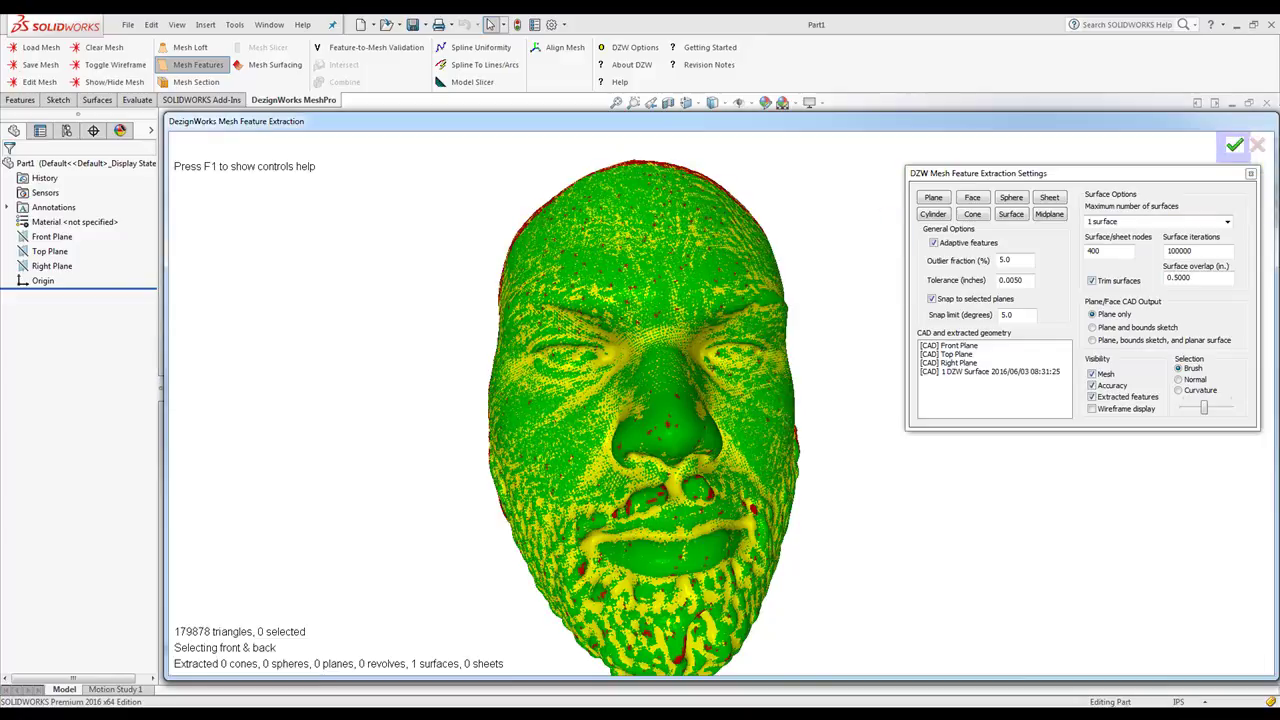
- Accept the extraction to bring the face surface into the part, and hide the mesh
left_click(1234, 145)
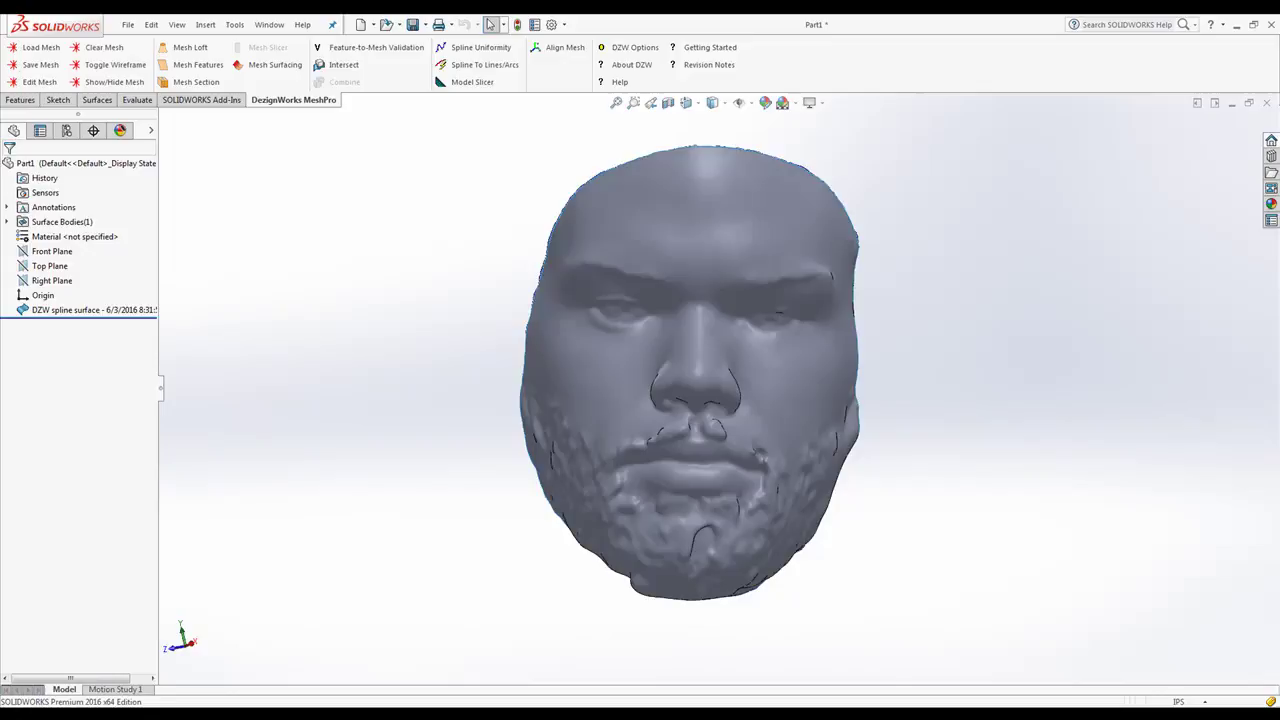
middle_click_drag(760, 388, 600, 392)
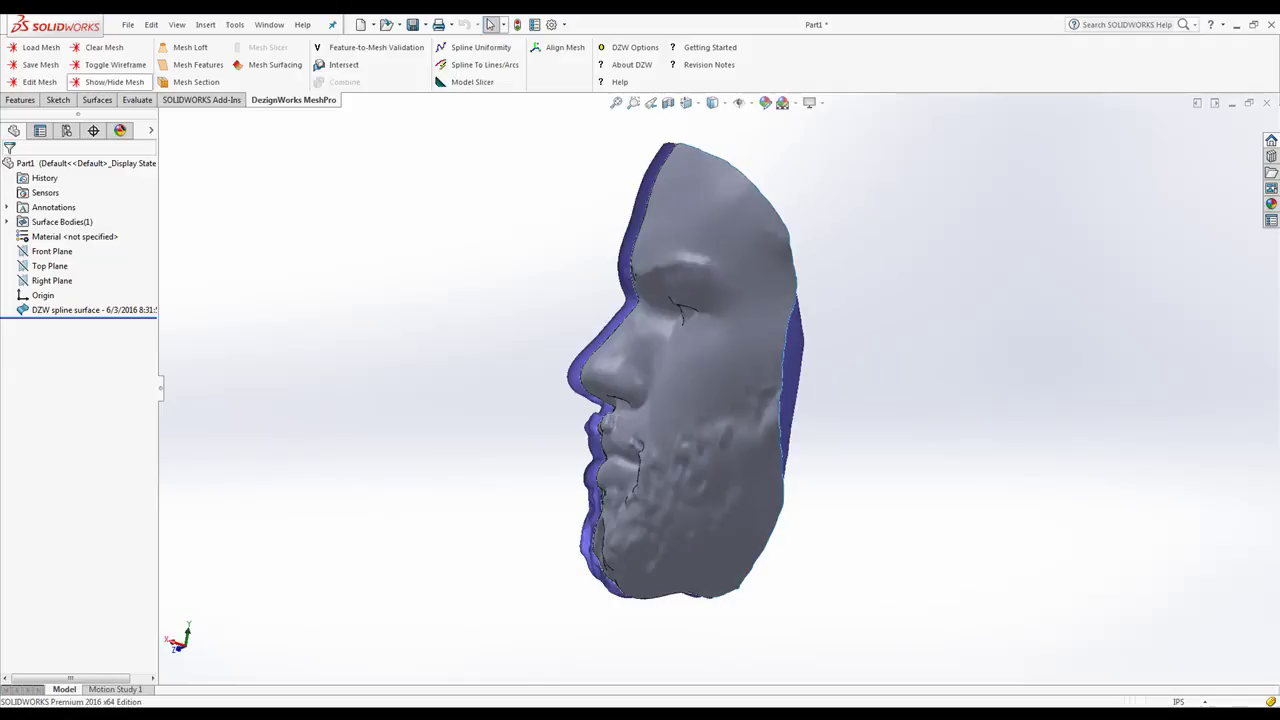
middle_click_drag(732, 378, 708, 433)
scroll(789, 372, "down", 3)
scroll(704, 372, "up", 1)
scroll(675, 400, "up", 3)
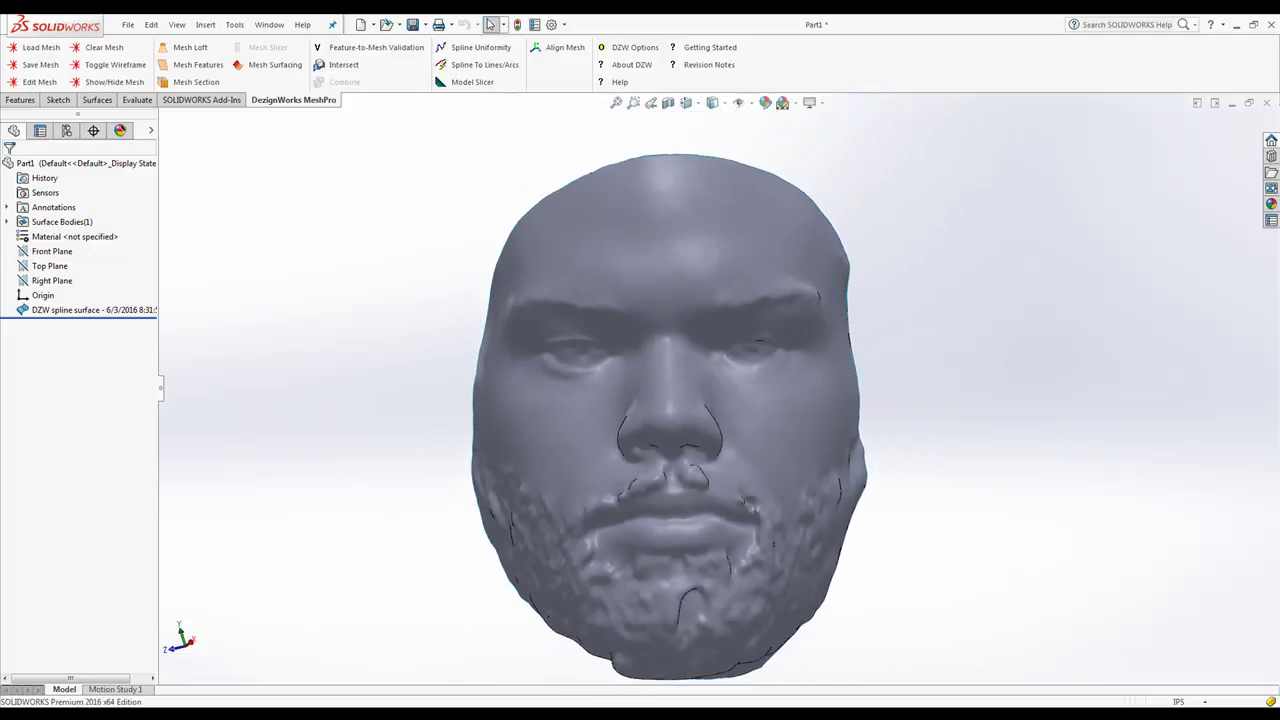
- Start a new sketch on the Right Plane
mouse_move(864, 434)
middle_mouse_down()
mouse_move(693, 426)
mouse_move(858, 431)
middle_mouse_up()
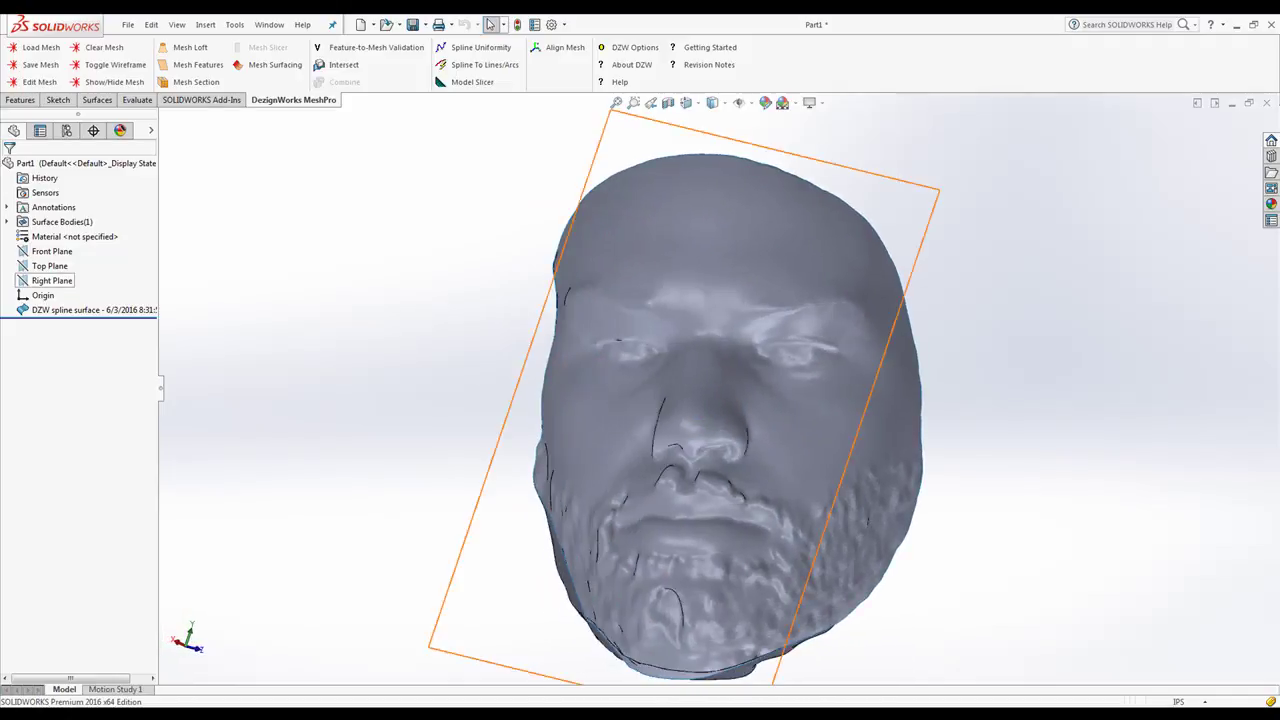
left_click(52, 281)
scroll(630, 368, "up", 2)
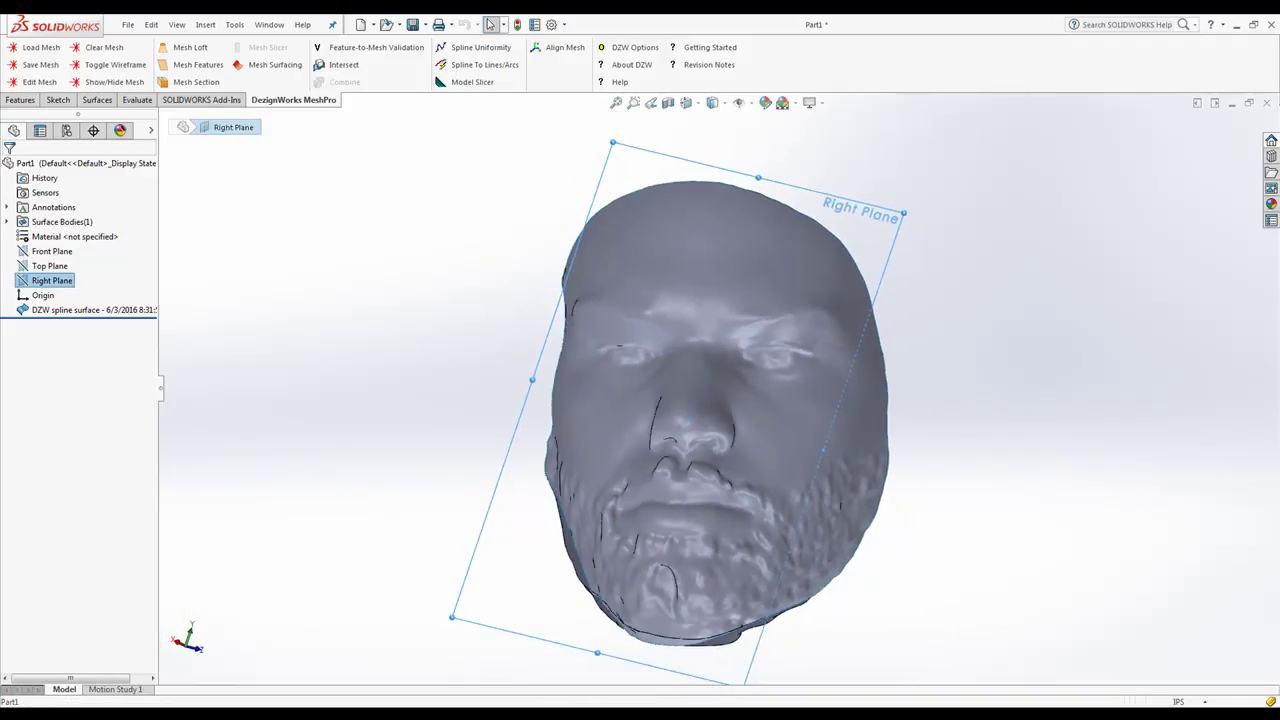
mouse_move(630, 368)
middle_mouse_down()
mouse_move(595, 368)
mouse_move(812, 374)
mouse_move(650, 372)
middle_mouse_up()
right_click(299, 315)
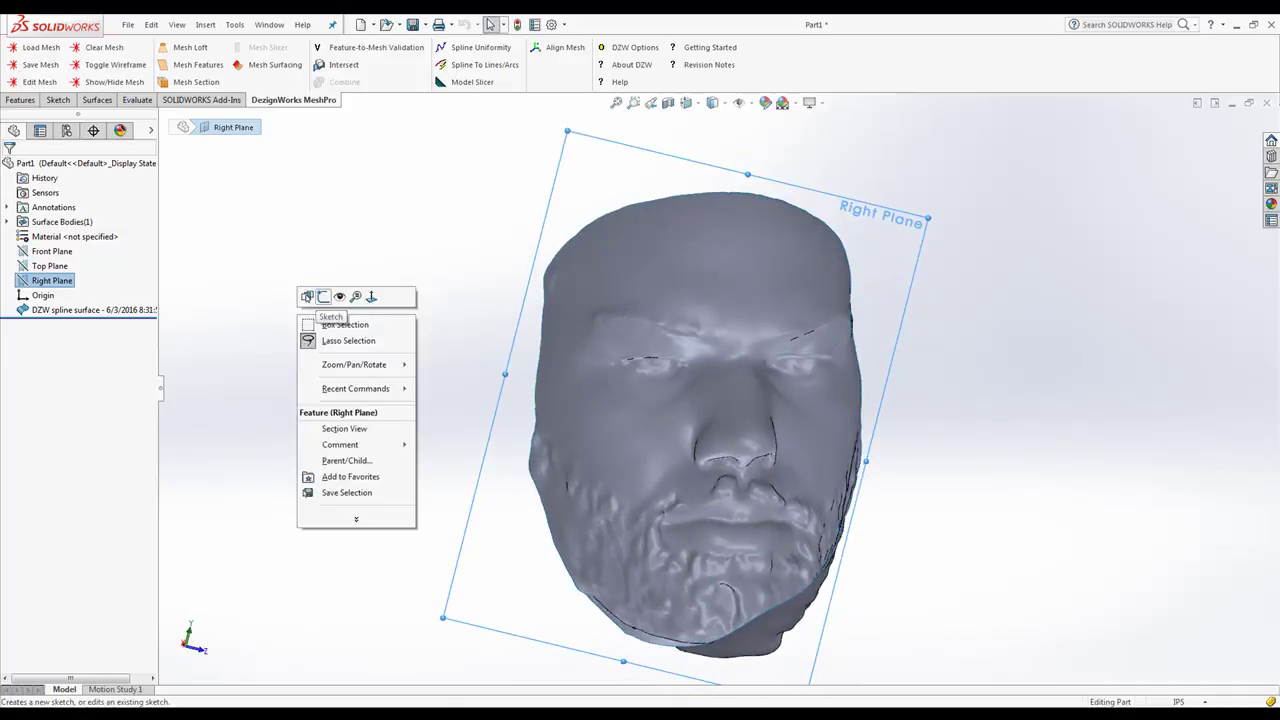
left_click(323, 297)
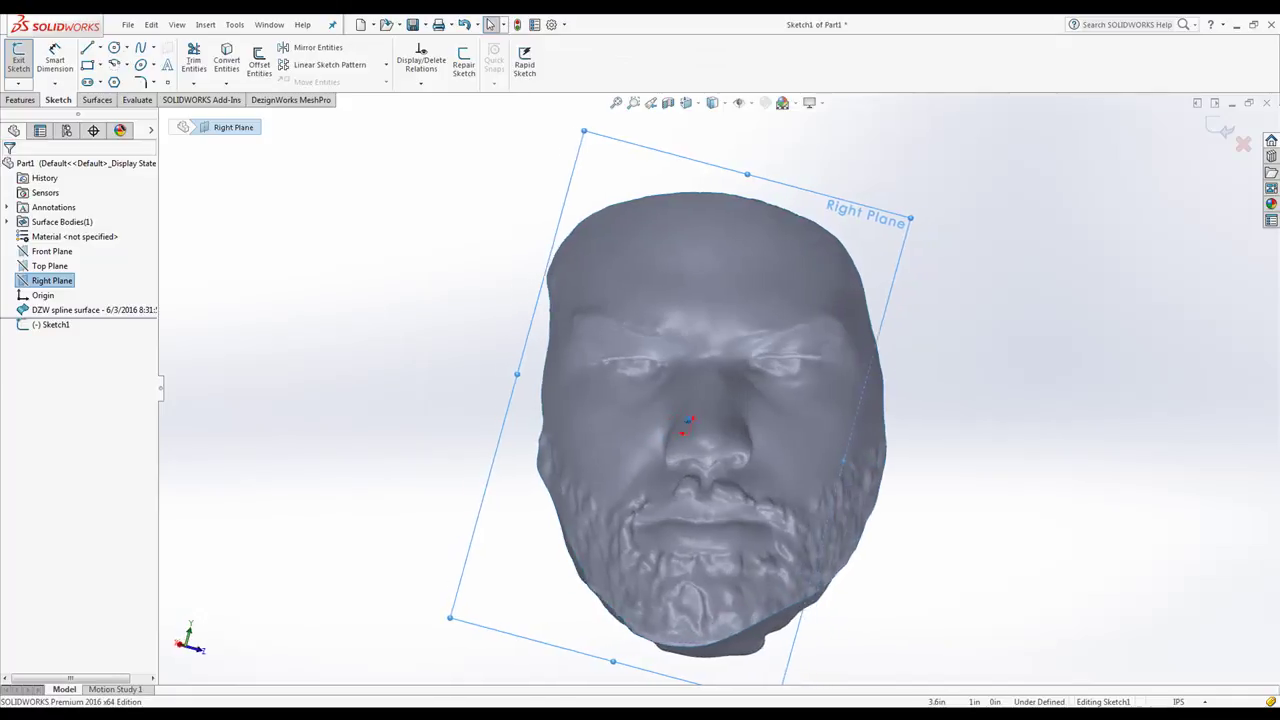
- Sketch a seven-line outline around the eyes, nose and mouth, starting with a side about 3.2 in long and crossing it with the last line
mouse_move(720, 375)
middle_mouse_down()
mouse_move(542, 375)
mouse_move(738, 384)
middle_mouse_up()
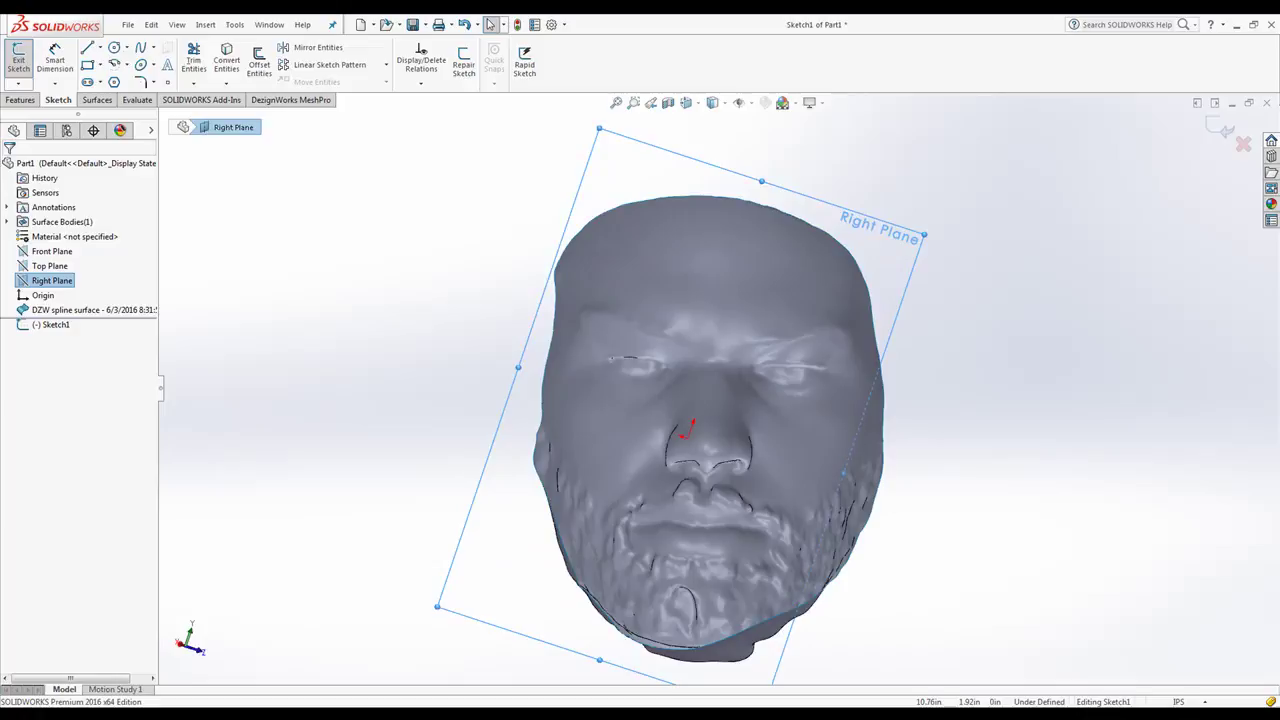
left_click(87, 47)
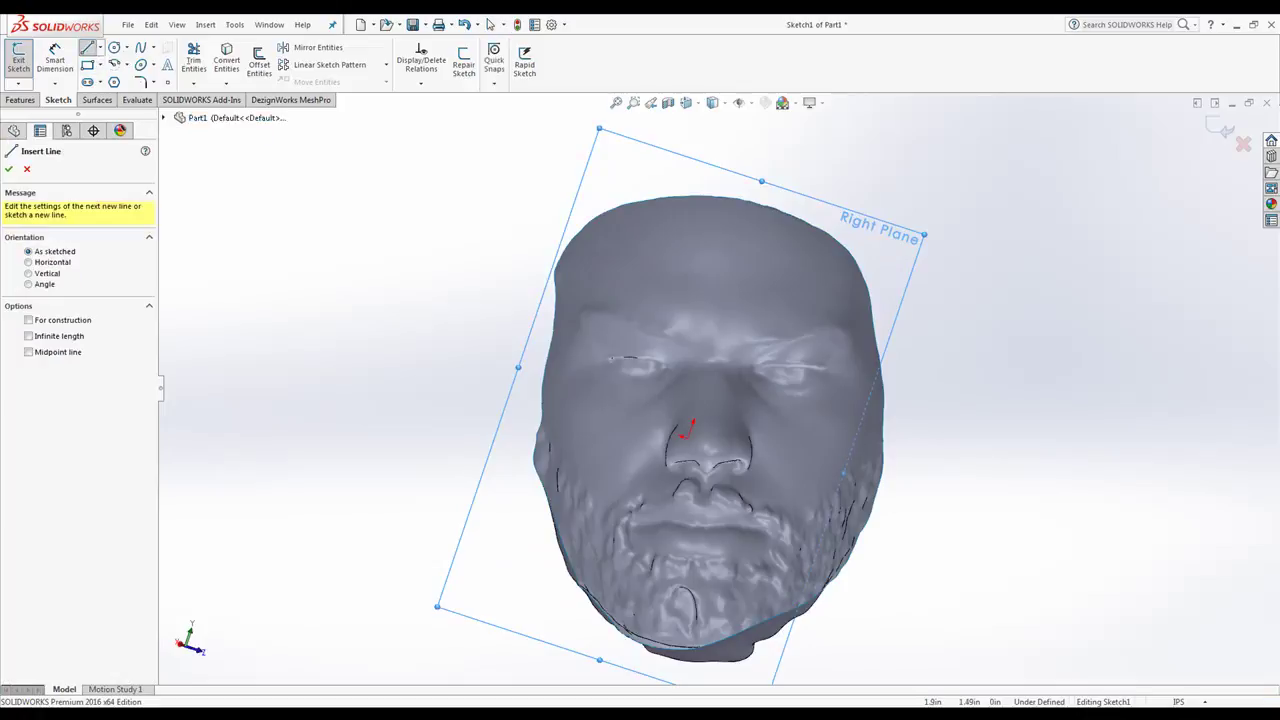
left_click(606, 284)
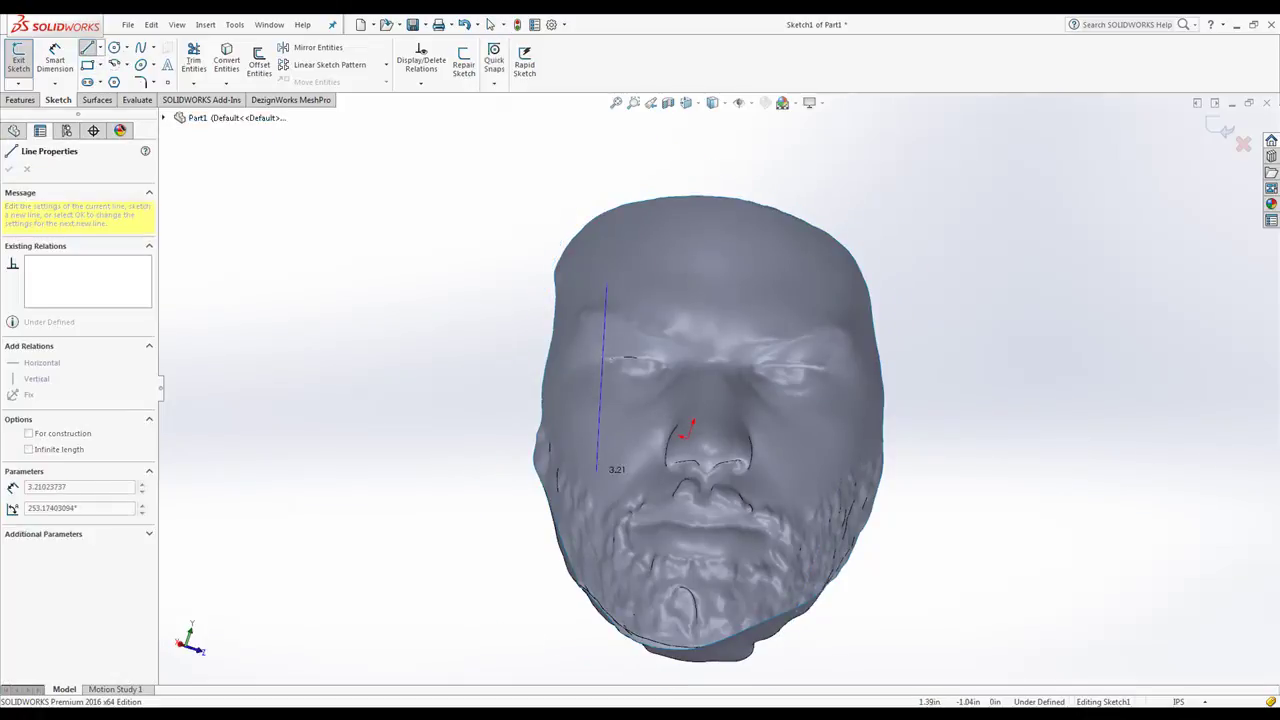
left_click(596, 472)
left_click(629, 577)
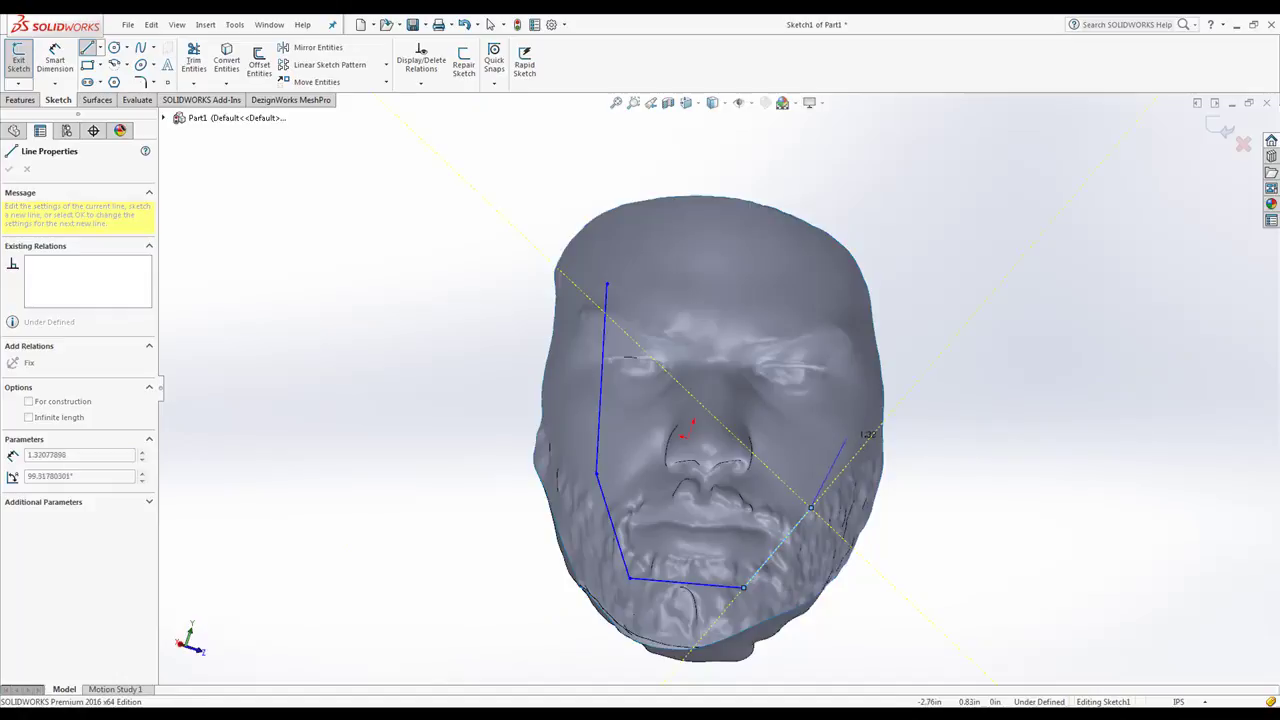
left_click(810, 508)
left_click(846, 436)
left_click(836, 294)
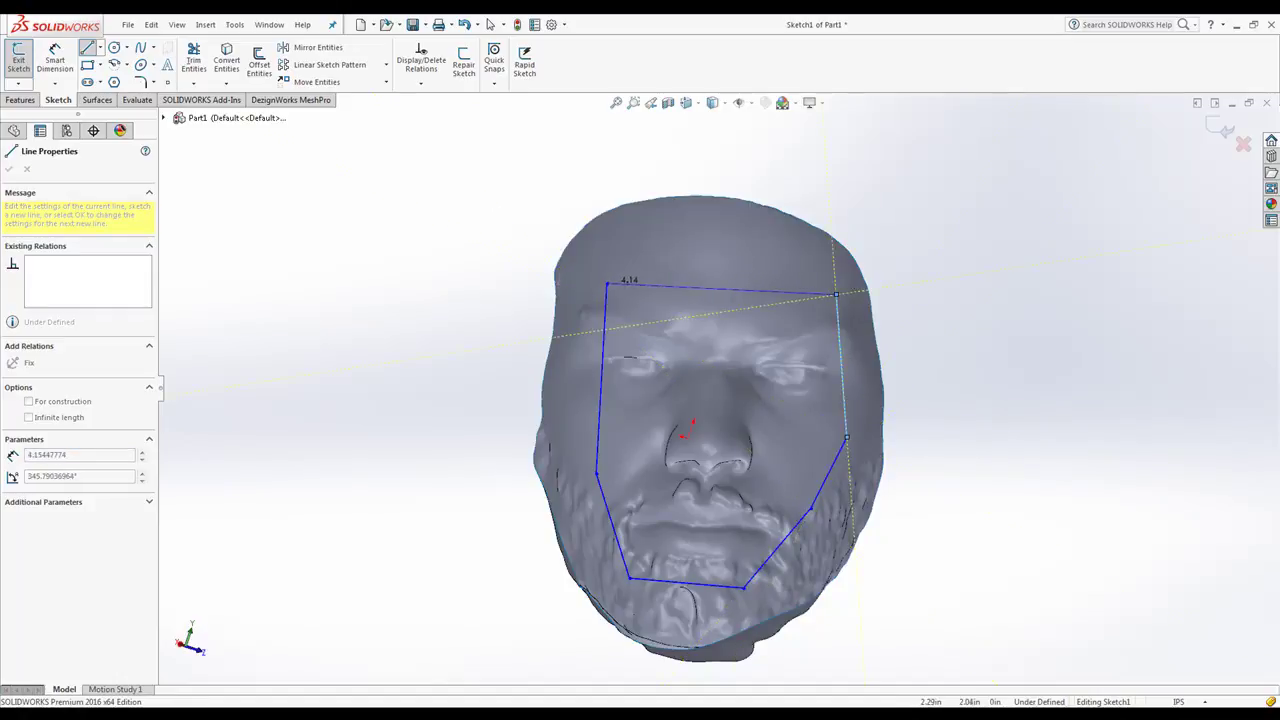
left_click(600, 294)
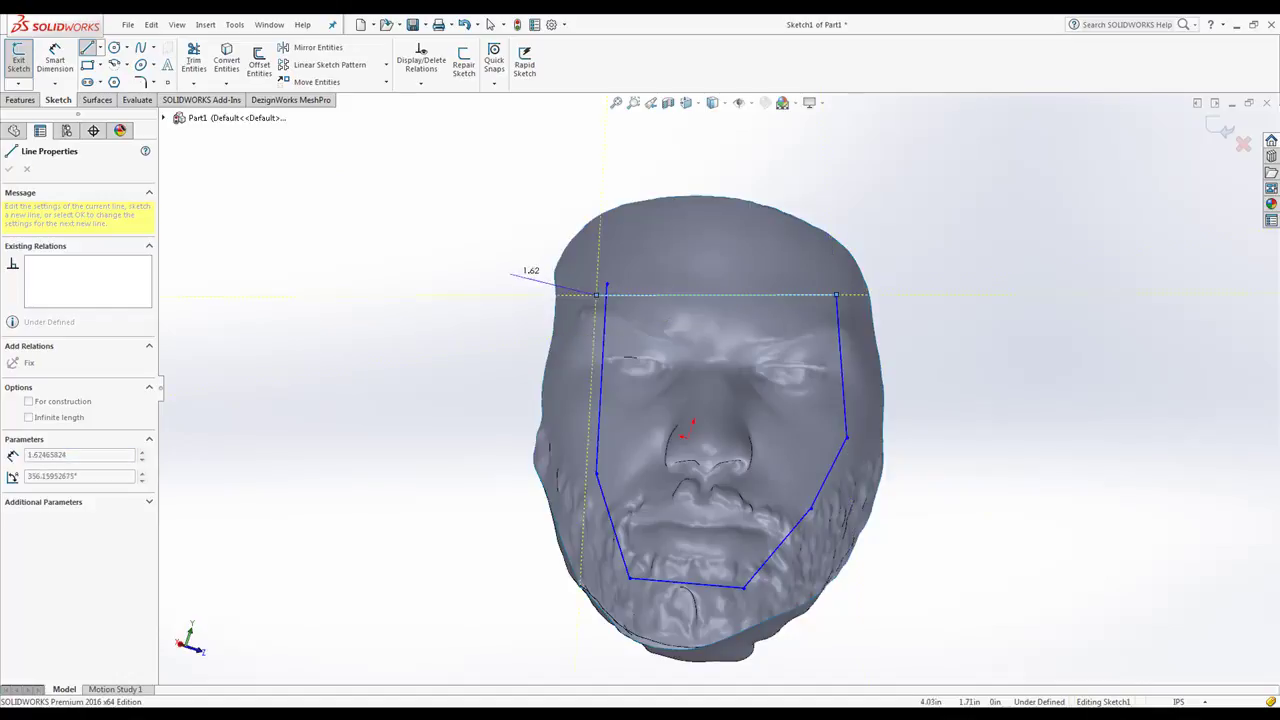
key("Escape")
- Trim the two crossing lines above the eye to a corner, closing the outline
right_click_drag(500, 215, 460, 228)
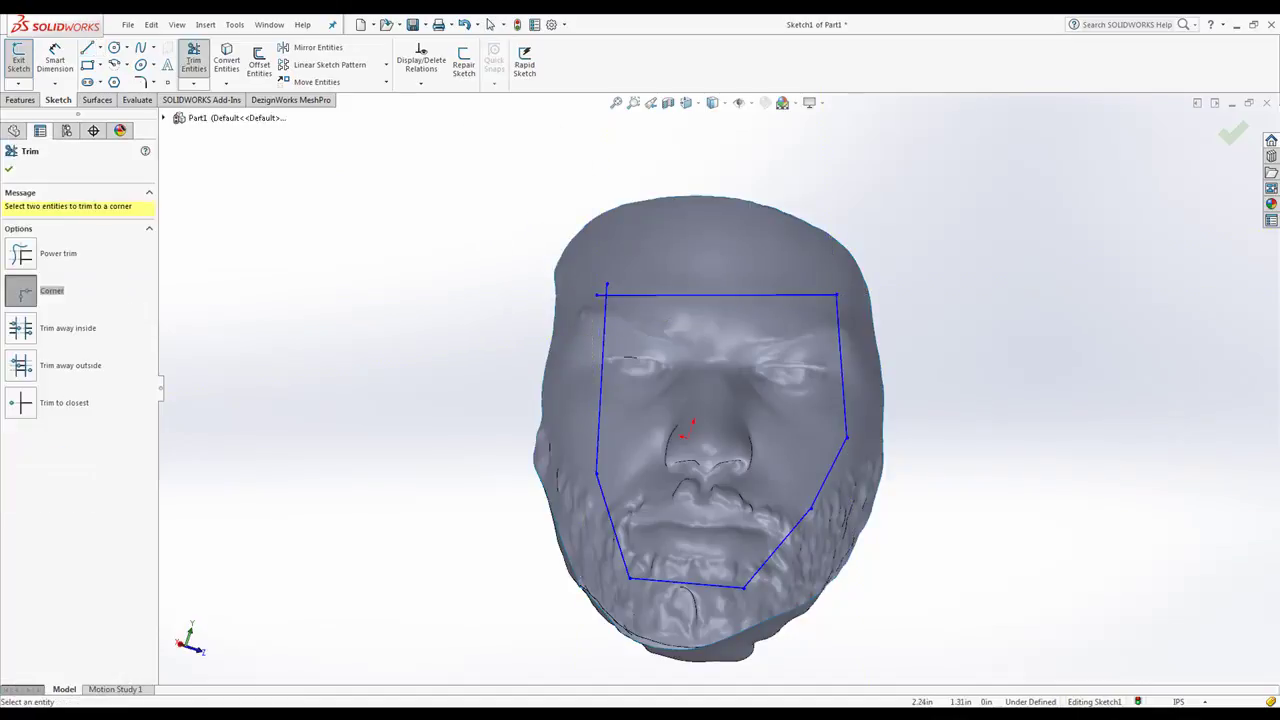
left_click(655, 295)
mouse_move(700, 400)
middle_mouse_down()
mouse_move(510, 400)
mouse_move(645, 396)
middle_mouse_up()
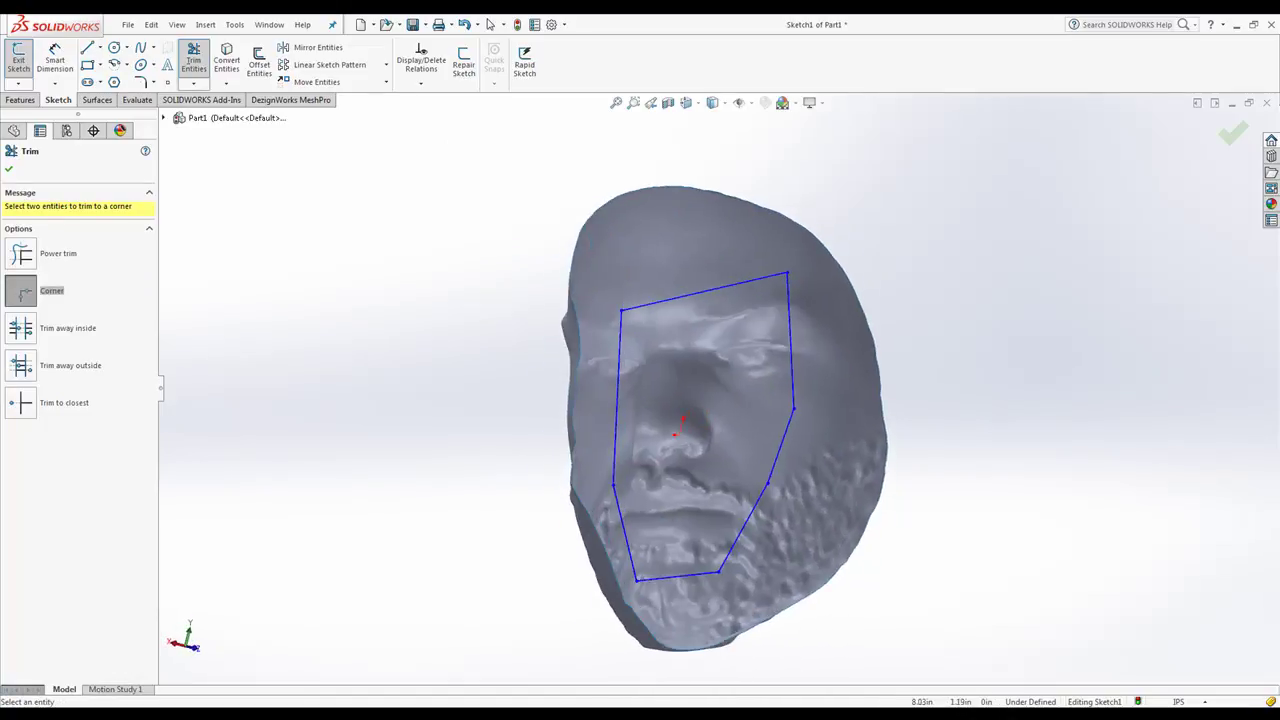
left_click(490, 24)
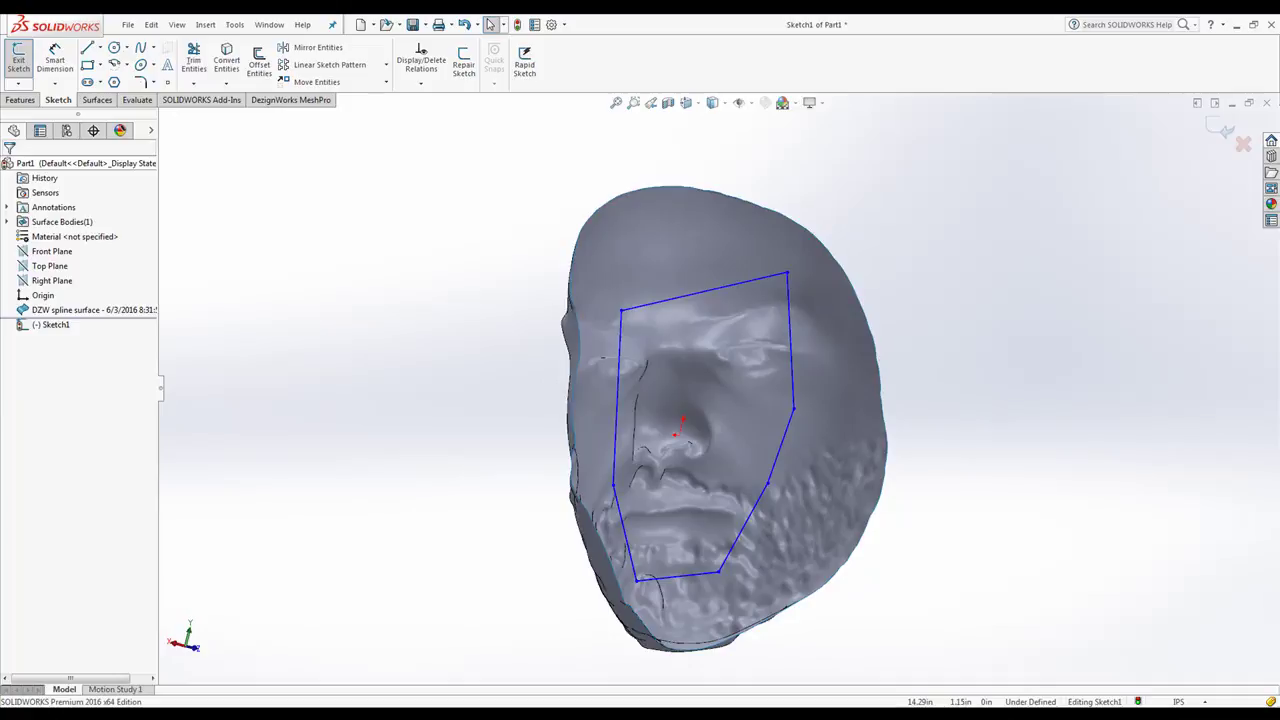
- Extrude the closed face outline into a solid boss with the Up To Surface end condition, ending on the DZW spline surface
left_click(20, 100)
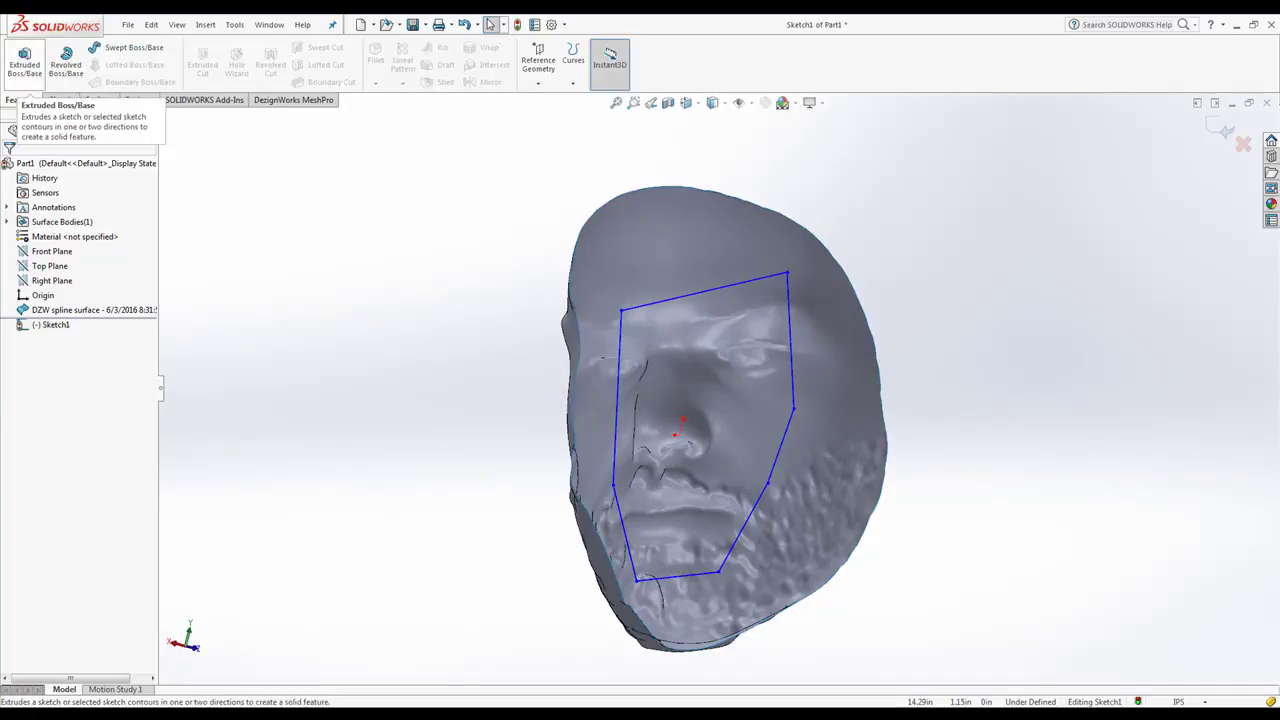
left_click(25, 62)
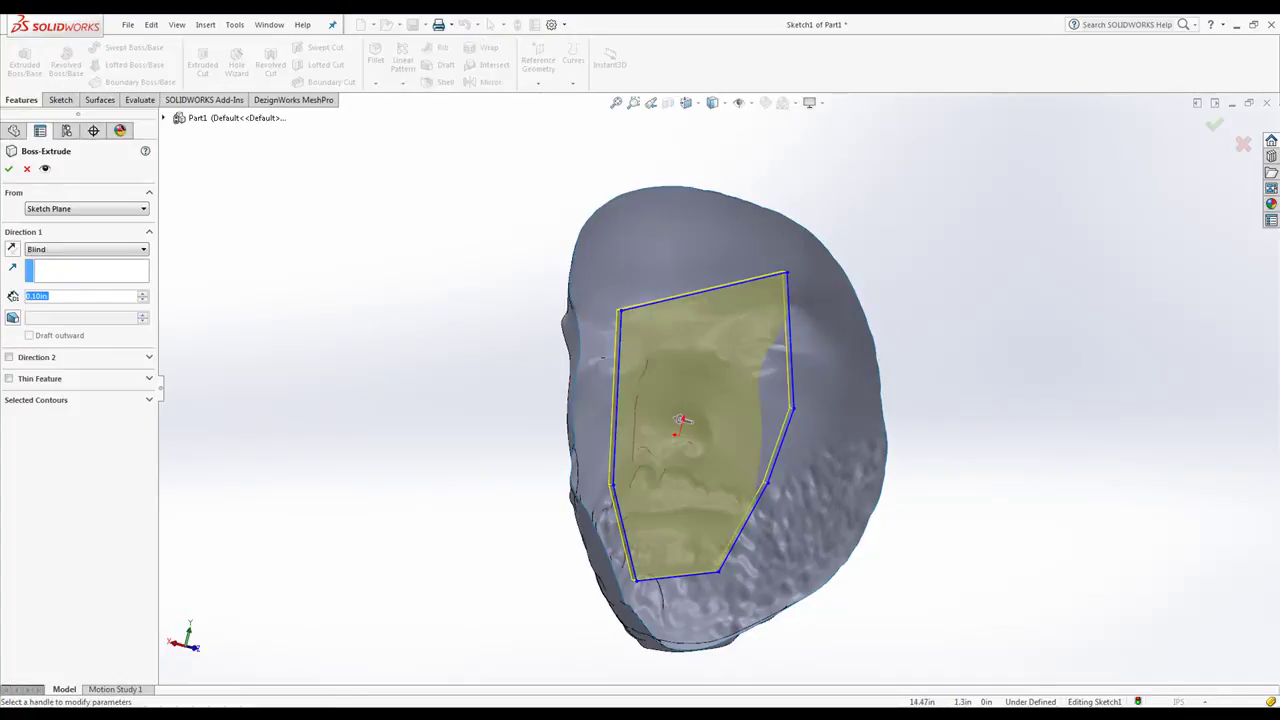
left_click(88, 249)
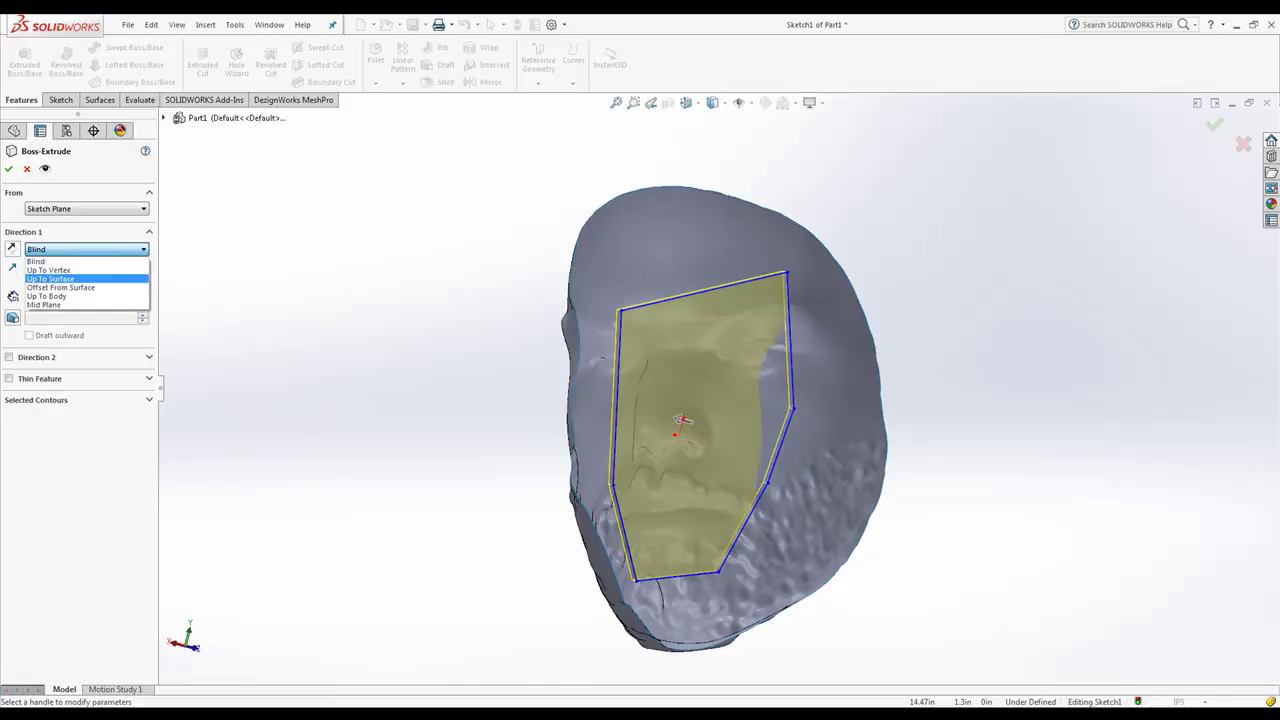
left_click(51, 279)
left_click(680, 260)
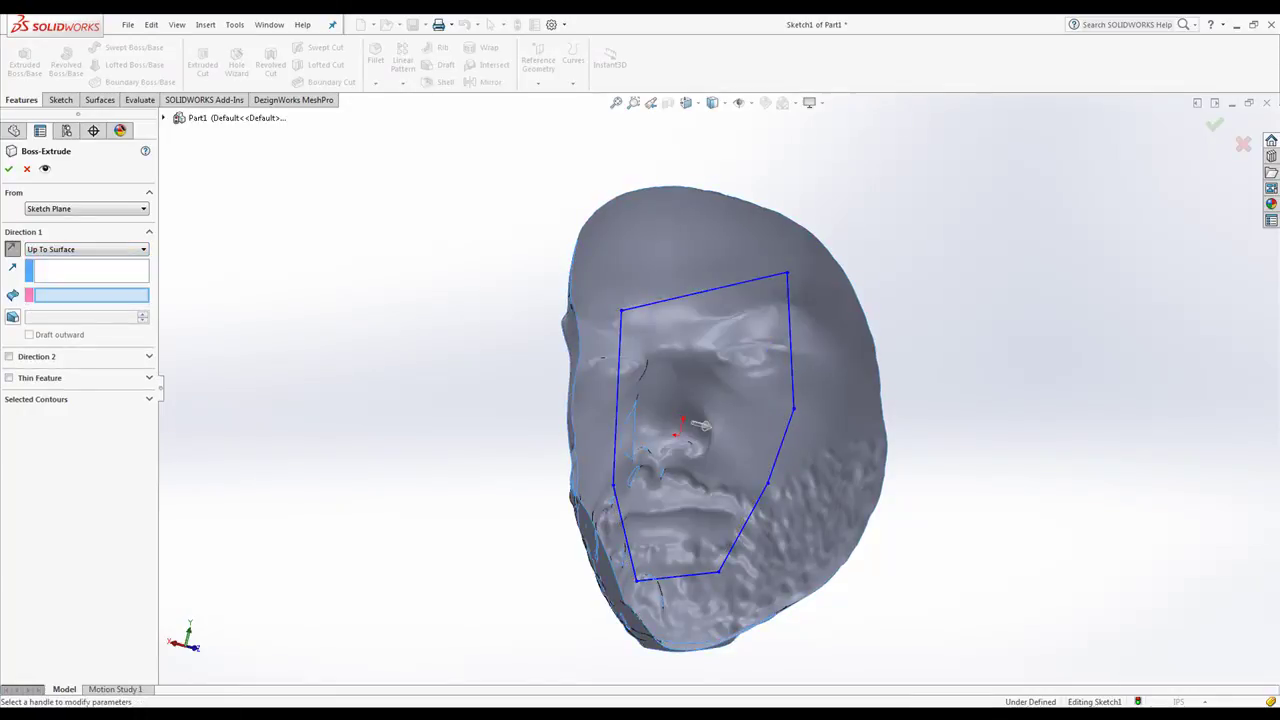
left_click(700, 425)
middle_click_drag(700, 425, 665, 425)
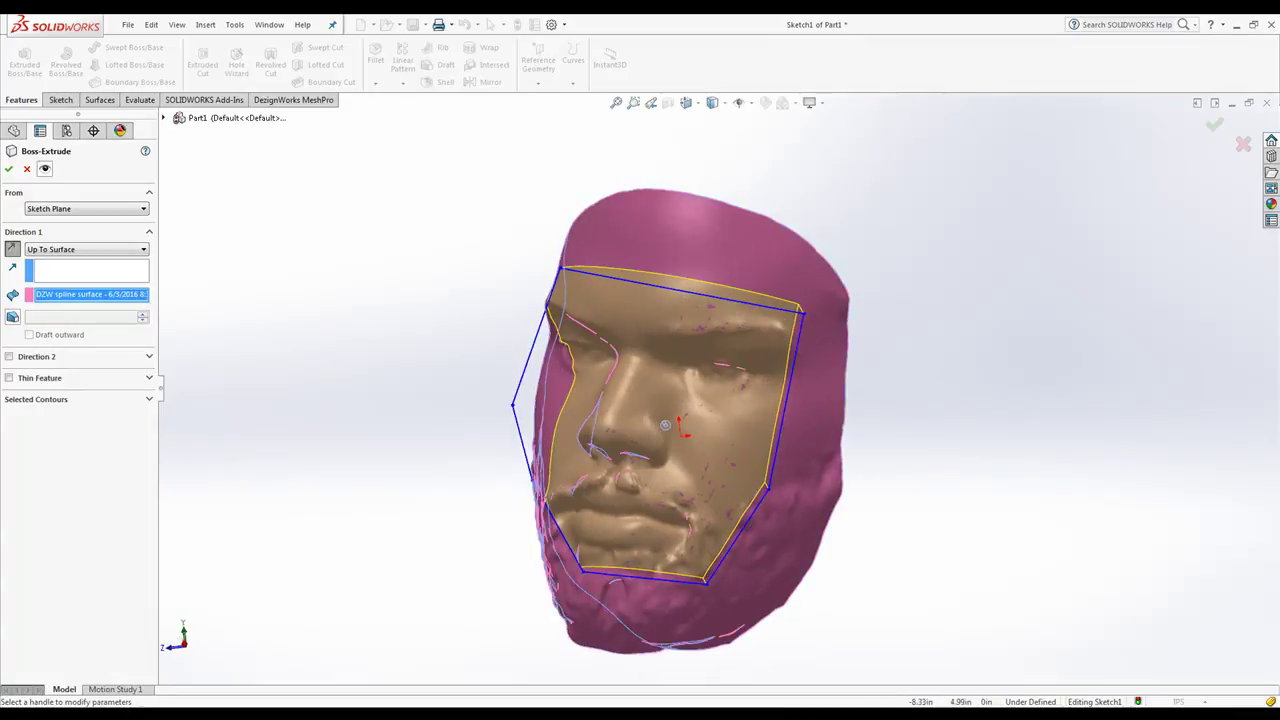
left_click(9, 169)
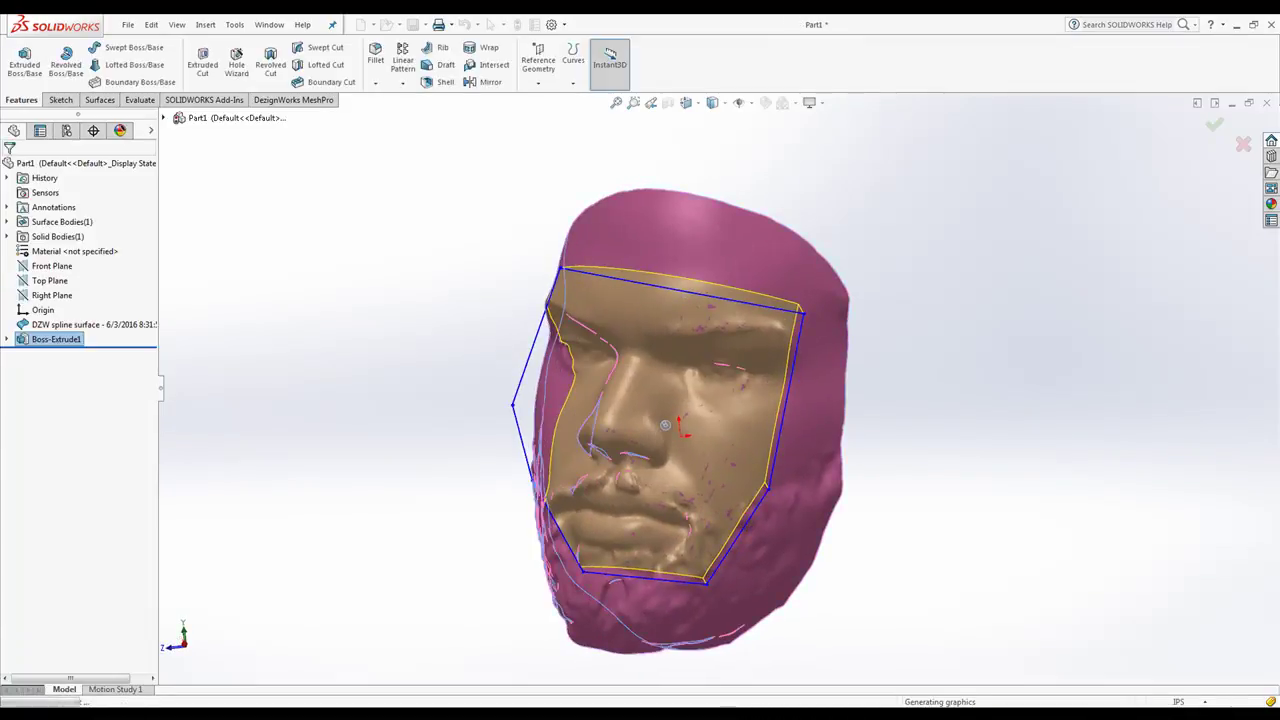
- Hide the DZW spline surface and inspect the extruded face solid on its own
left_click(113, 325)
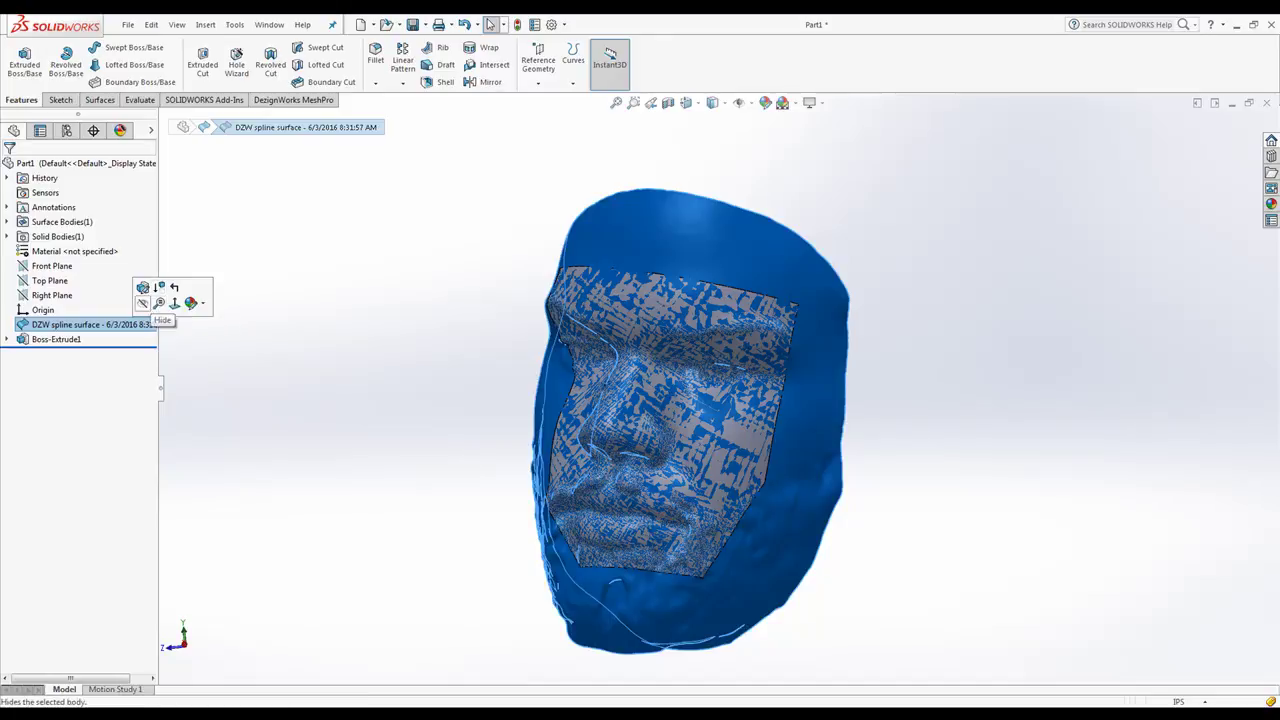
left_click(143, 303)
middle_click_drag(375, 400, 402, 359)
scroll(430, 405, "down", 1)
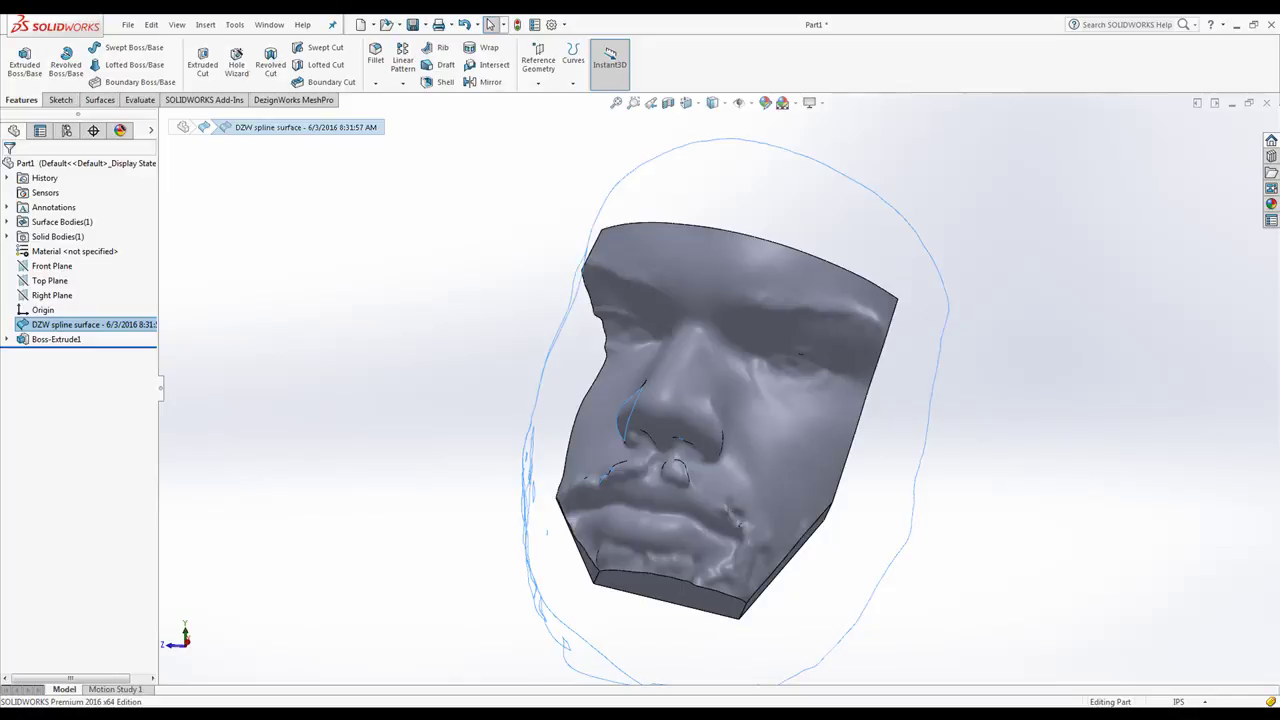
middle_click_drag(402, 359, 400, 369)
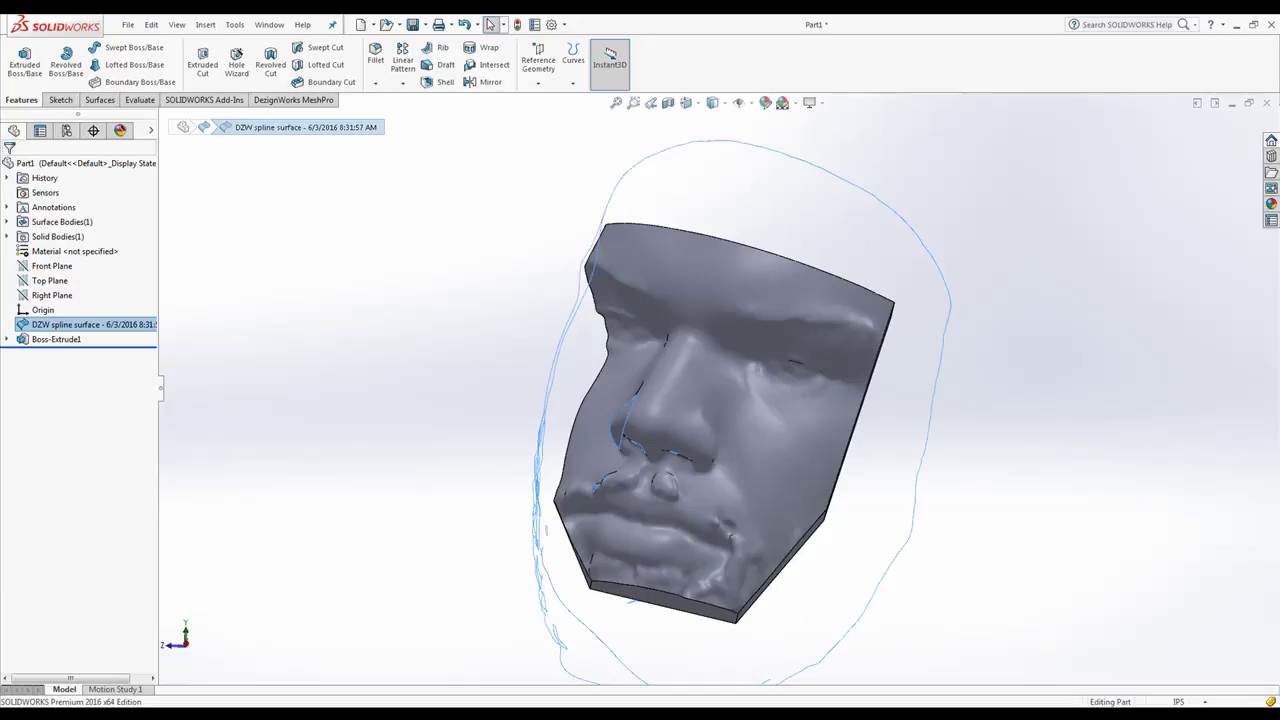